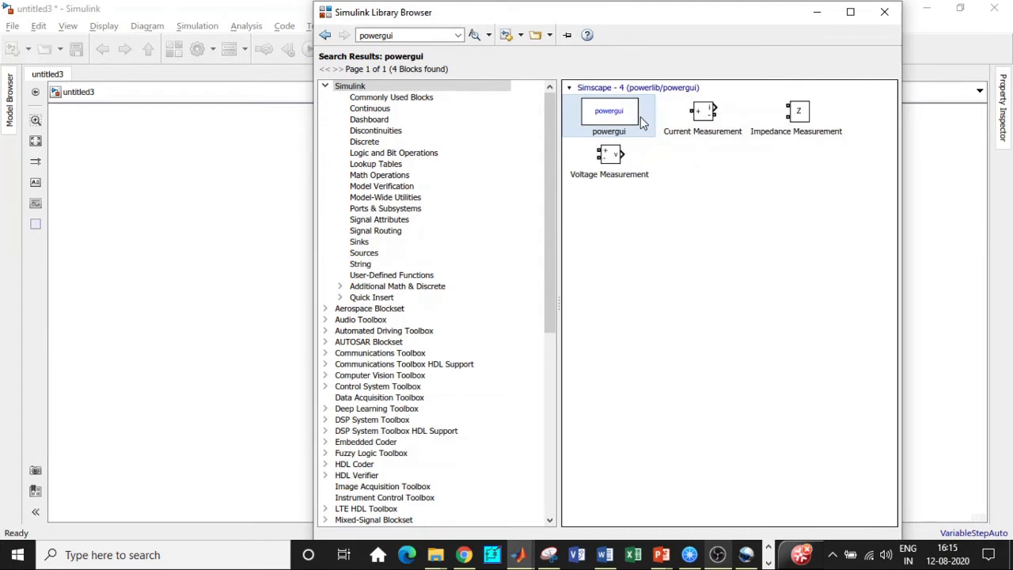
# Add the Voltage Measurement and Current Measurement blocks from the powergui search results to the model untitled3
pyautogui.click(622, 156)
pyautogui.rightClick(634, 155)
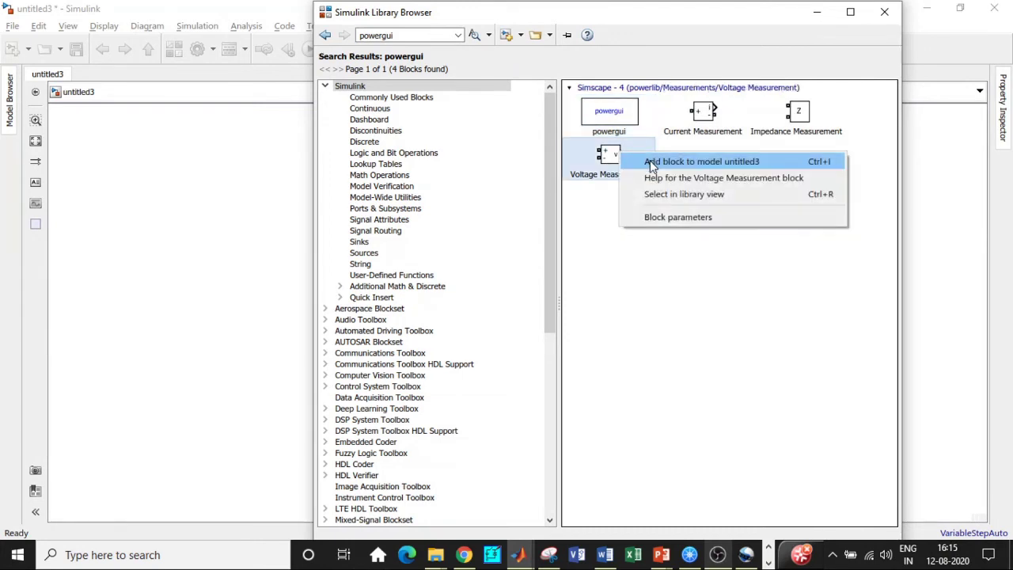
pyautogui.click(717, 120)
pyautogui.click(707, 114)
pyautogui.rightClick(707, 115)
pyautogui.click(740, 118)
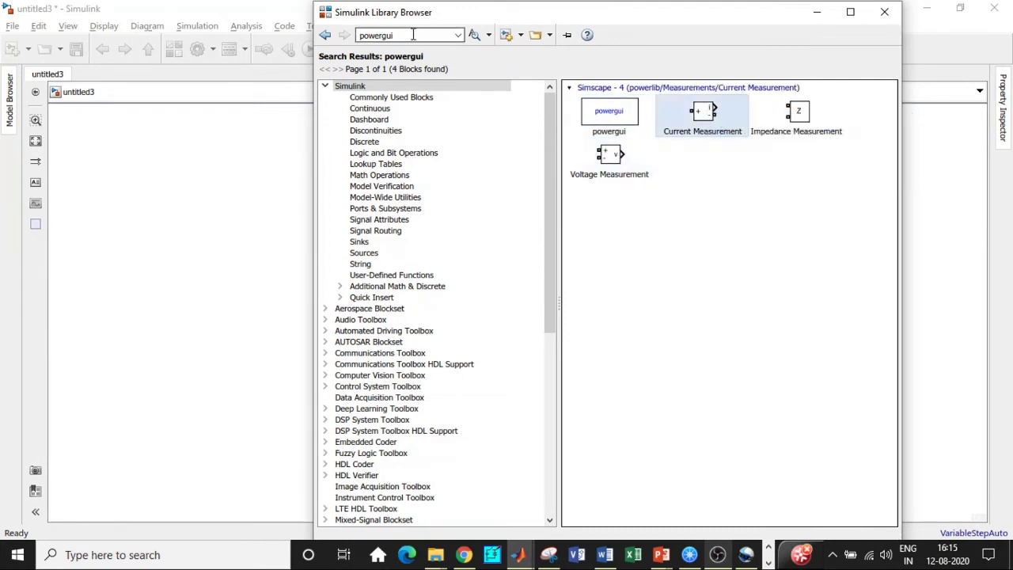
# Search the block library for "DC voltage" and add the powerlib DC Voltage Source to the model
pyautogui.doubleClick(409, 36)
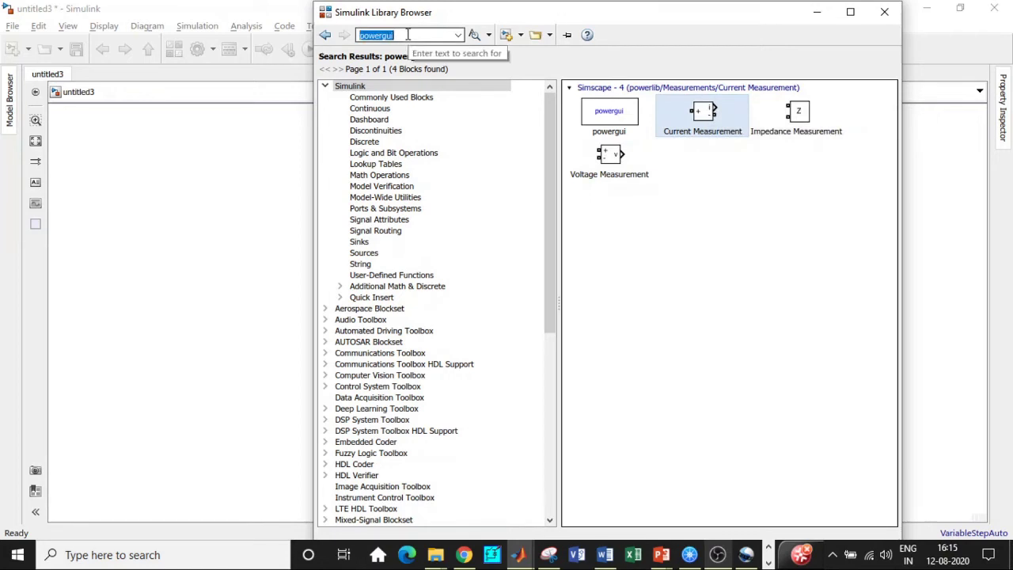
pyautogui.press('BackSpace')
pyautogui.write('DC')
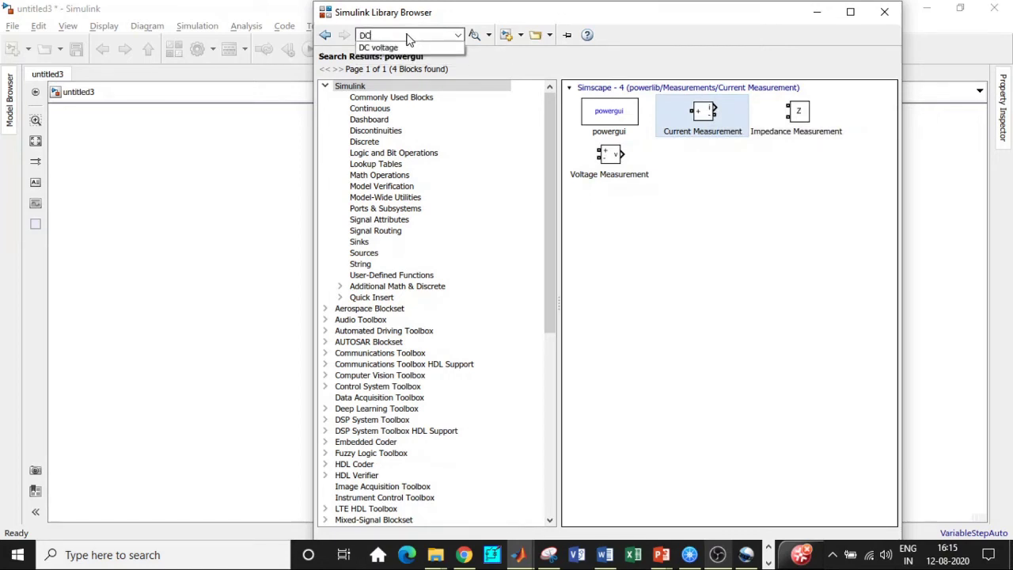
pyautogui.click(414, 47)
pyautogui.press('Return')
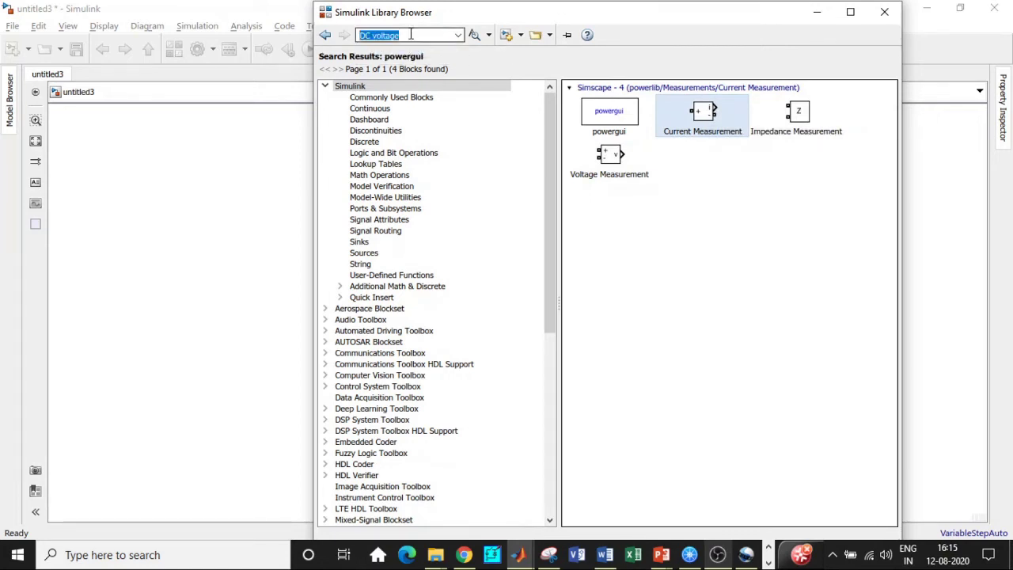
pyautogui.rightClick(699, 330)
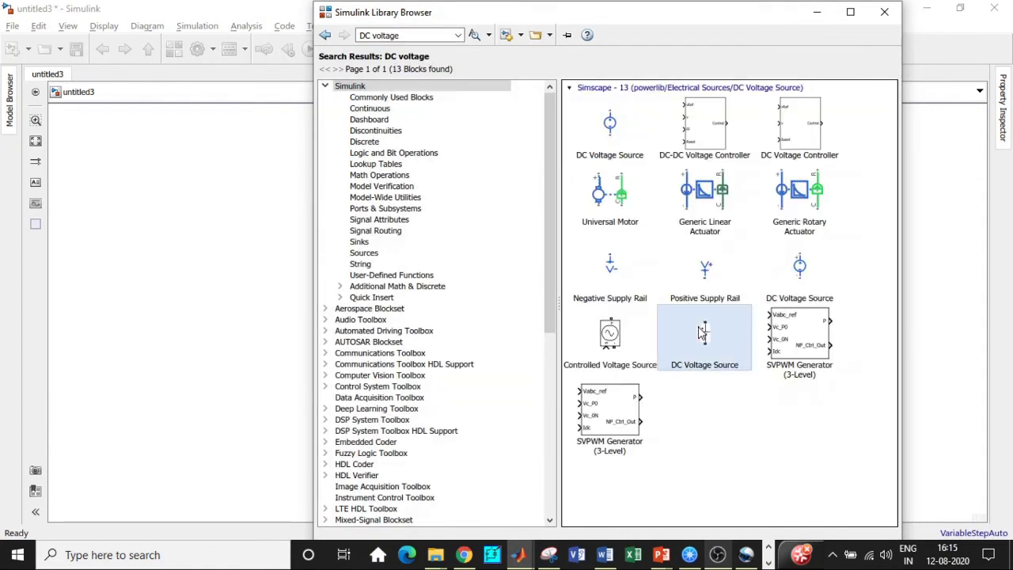
pyautogui.click(733, 340)
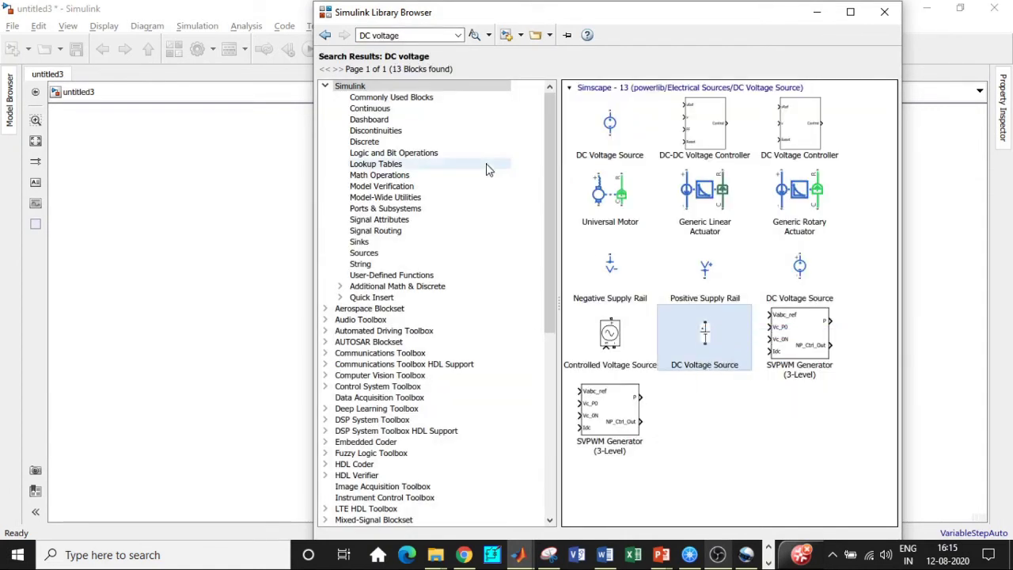
# Search the block library for "Thyristor" and add the plain Thyristor block to the model
pyautogui.click(405, 37)
pyautogui.write('Thri')
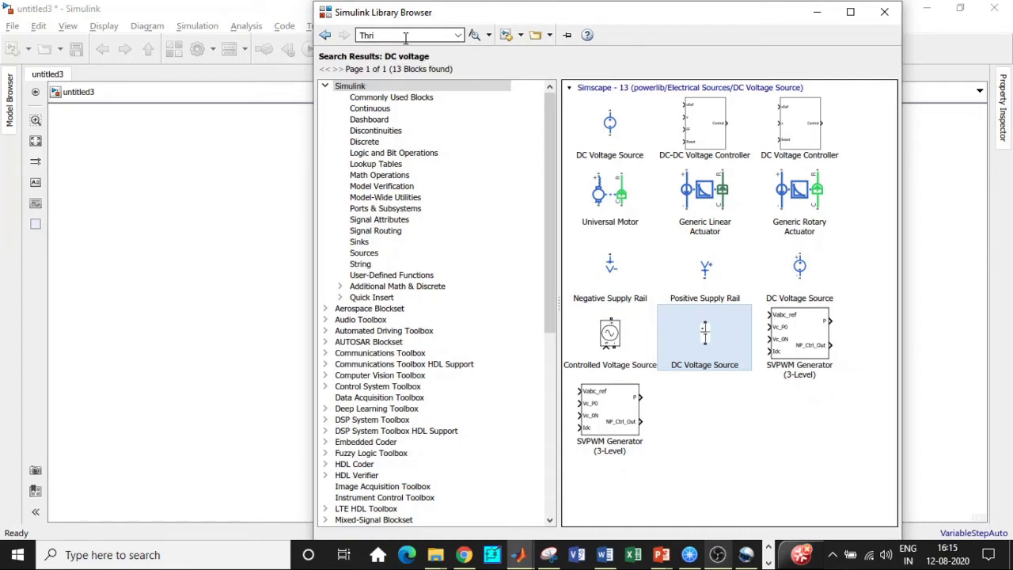
pyautogui.press('BackSpace')
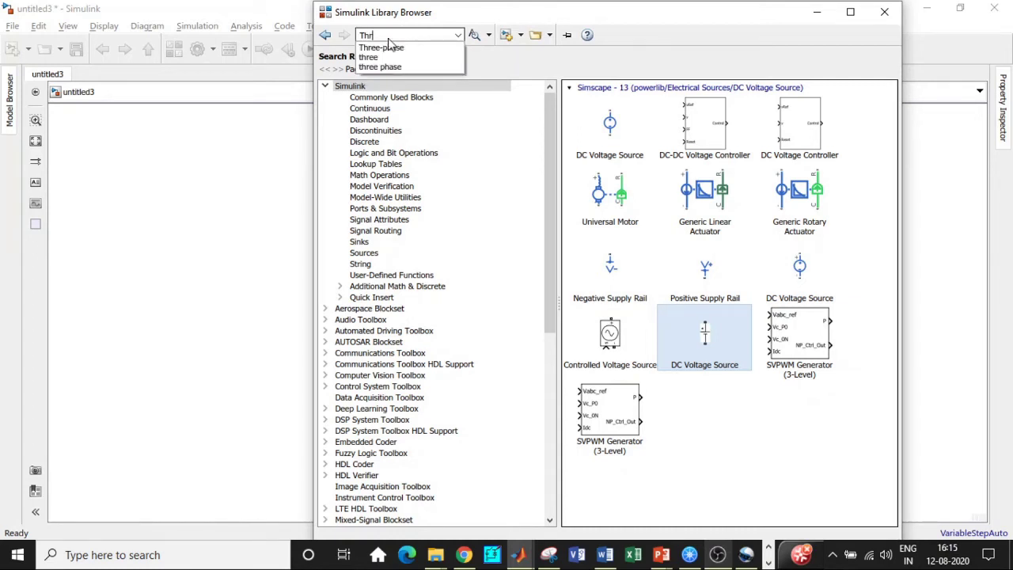
pyautogui.press('BackSpace')
pyautogui.write('y')
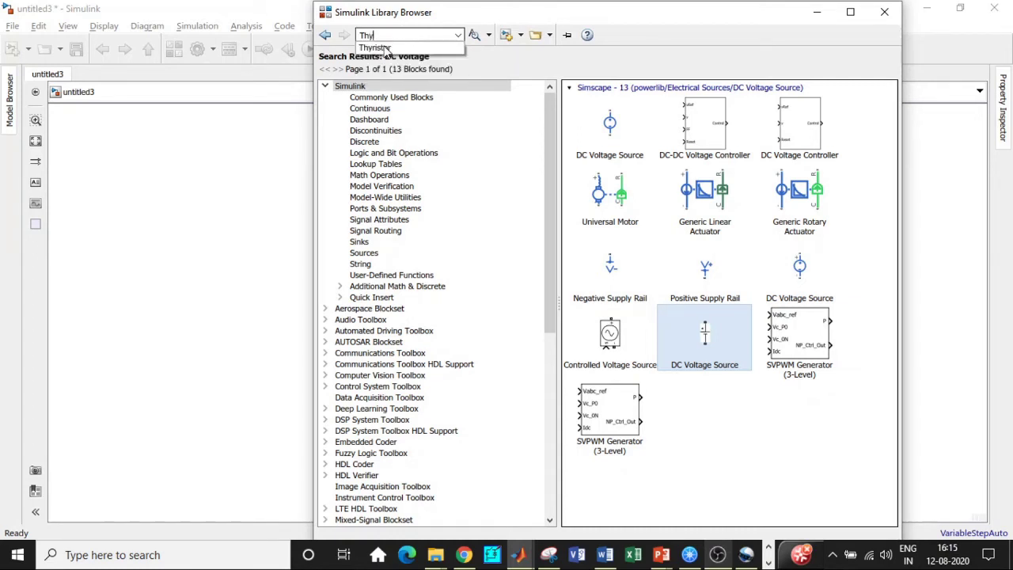
pyautogui.click(385, 47)
pyautogui.press('Return')
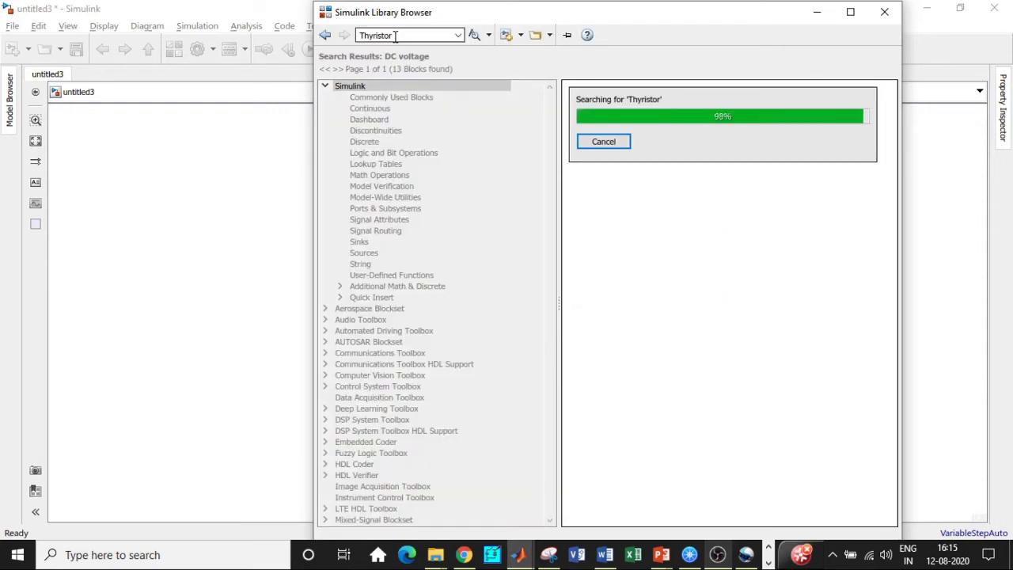
pyautogui.scroll(-5, 645, 295)
pyautogui.scroll(-2, 715, 344)
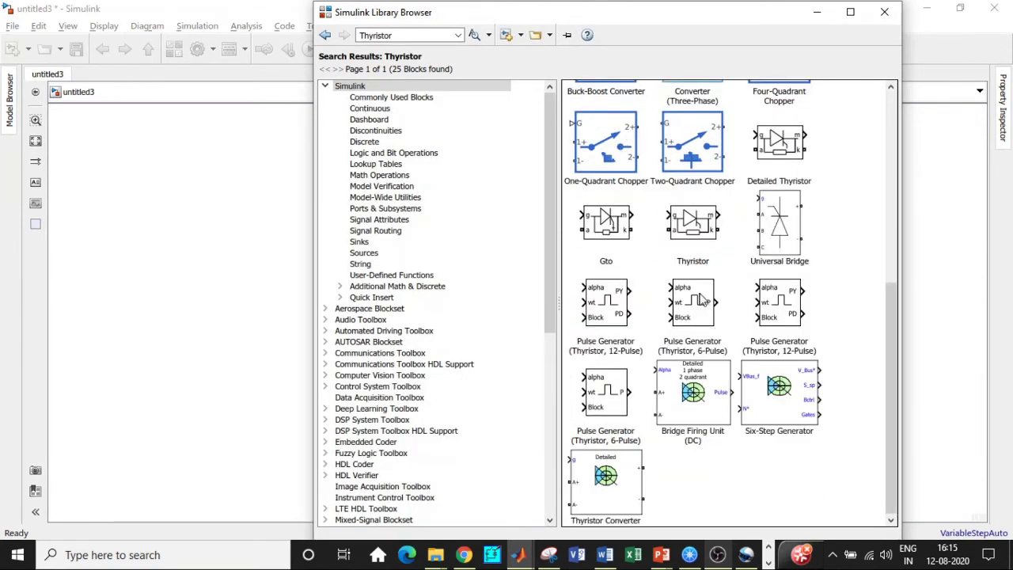
pyautogui.click(690, 225)
pyautogui.rightClick(691, 226)
pyautogui.click(736, 231)
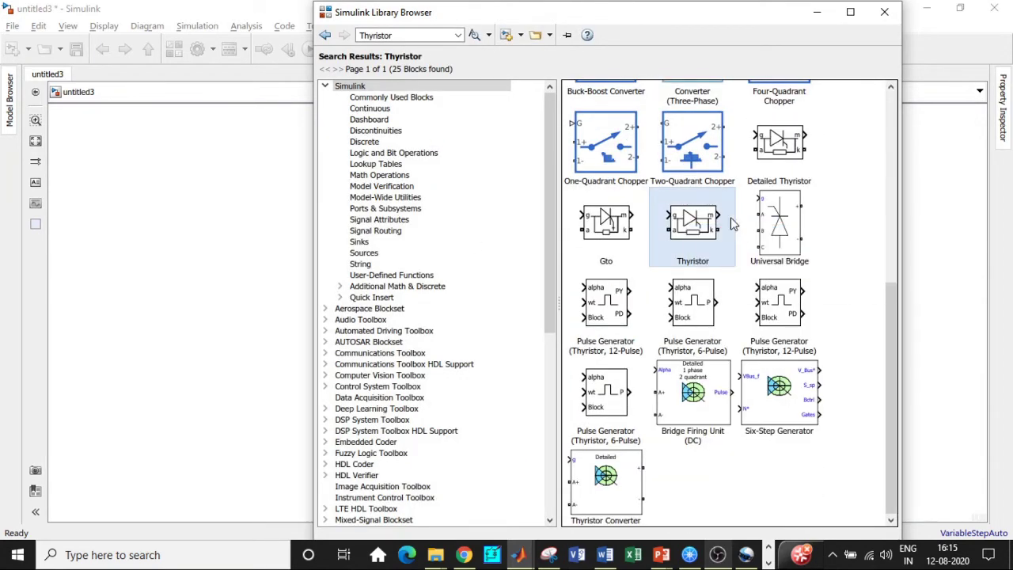
# Search the block library for "Pulse" and add the Simulink Sources Pulse Generator to the model
pyautogui.click(402, 36)
pyautogui.press('BackSpace')
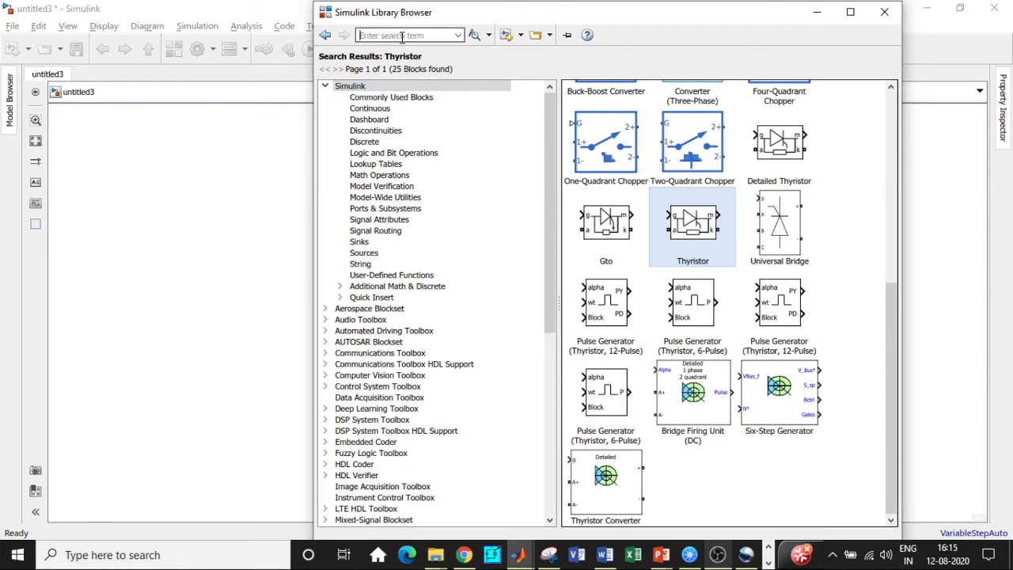
pyautogui.write('Pulse')
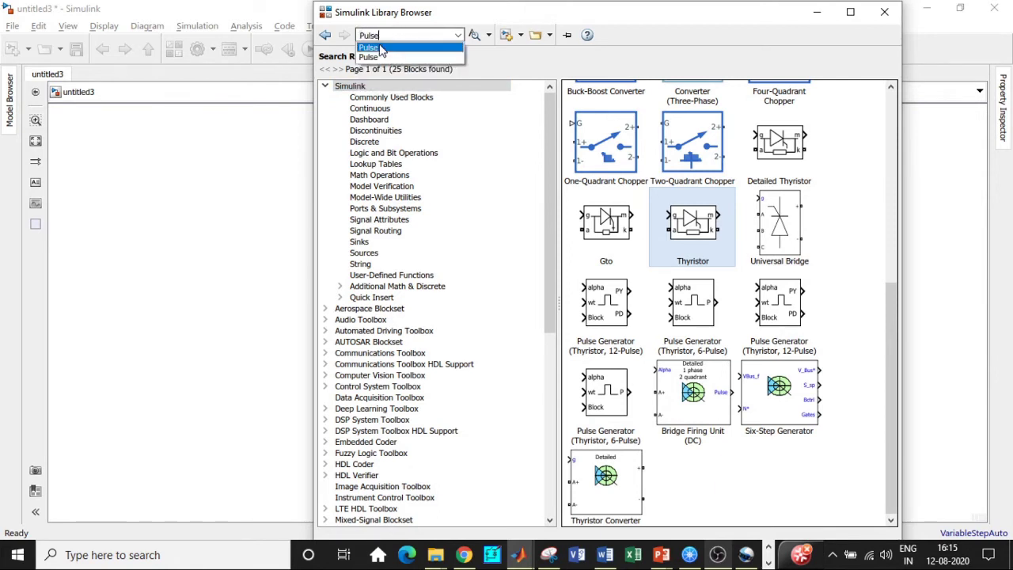
pyautogui.doubleClick(390, 34)
pyautogui.press('Return')
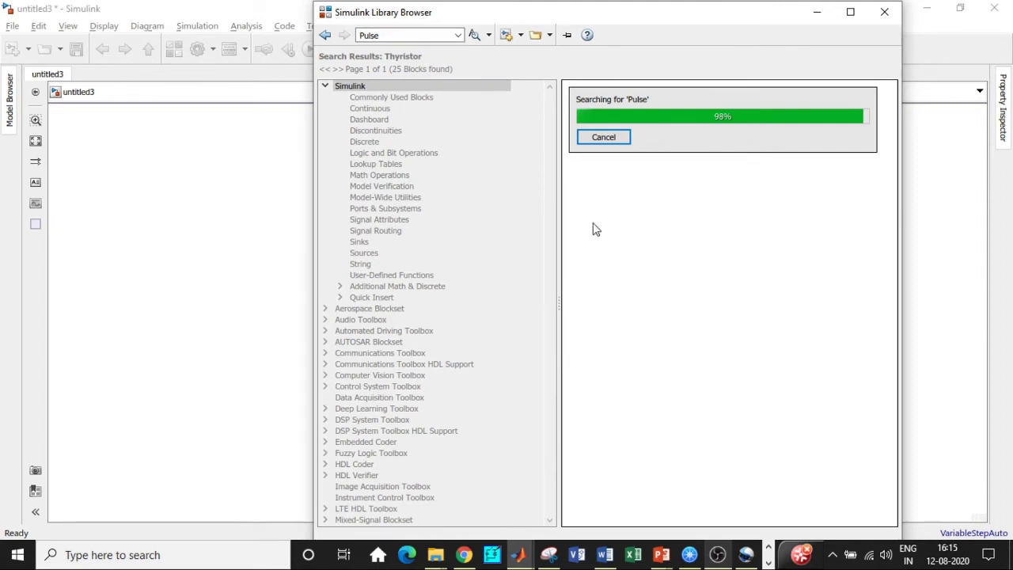
pyautogui.click(649, 143)
pyautogui.rightClick(652, 139)
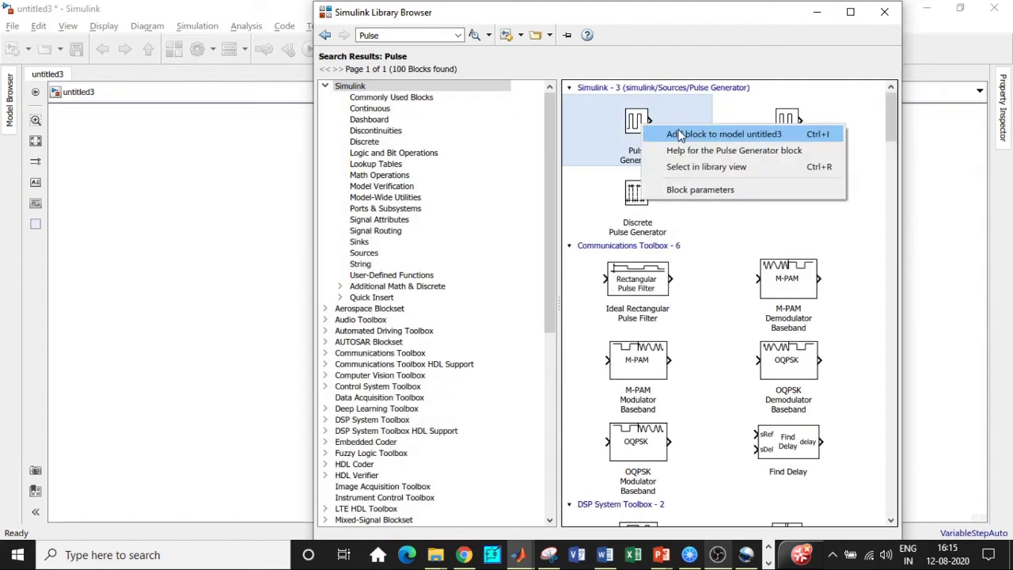
# Search the block library for "Series RLC" and add the Series RLC Branch block to the model
pyautogui.click(454, 44)
pyautogui.doubleClick(399, 35)
pyautogui.write('series')
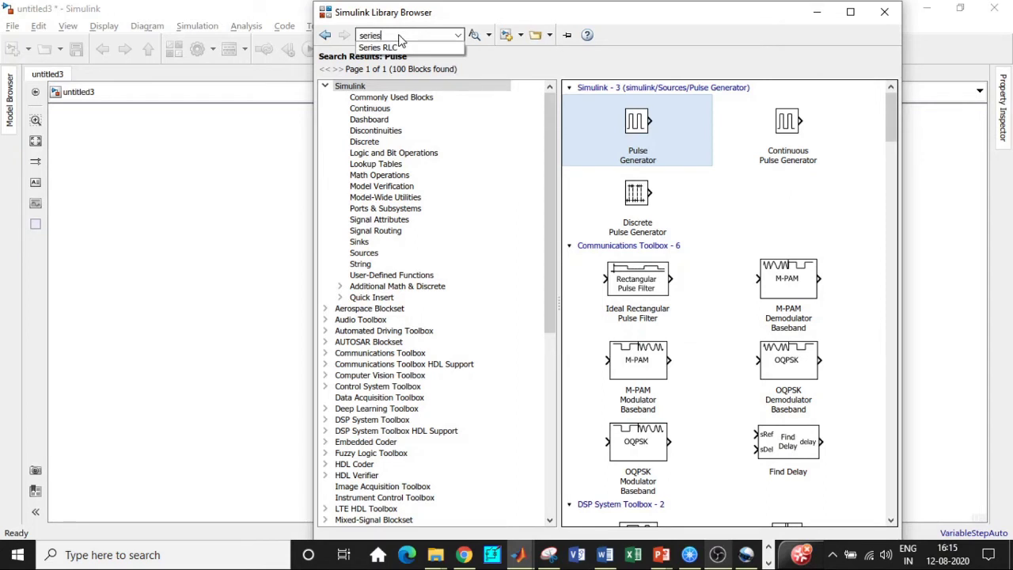
pyautogui.click(396, 46)
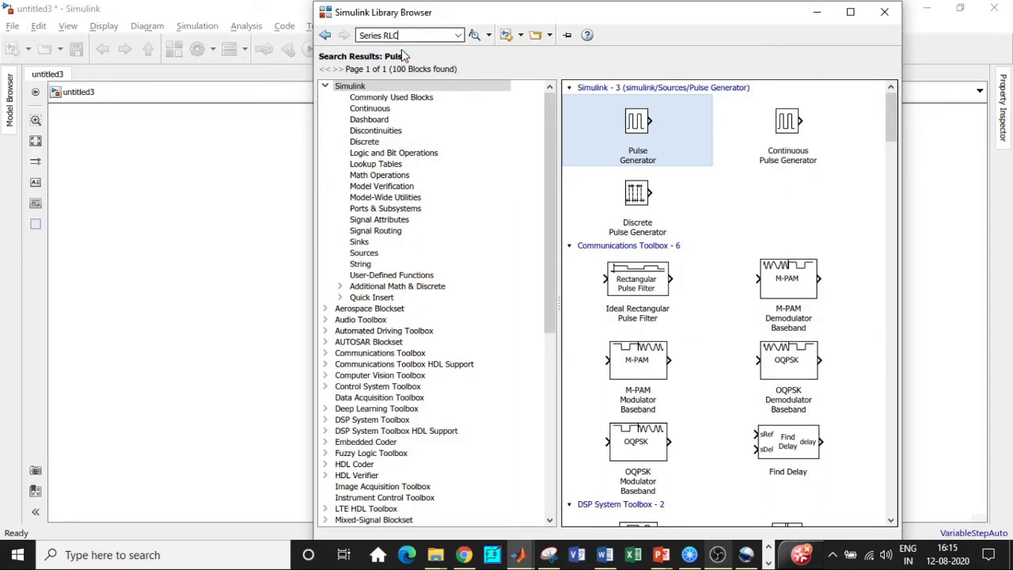
pyautogui.press('Return')
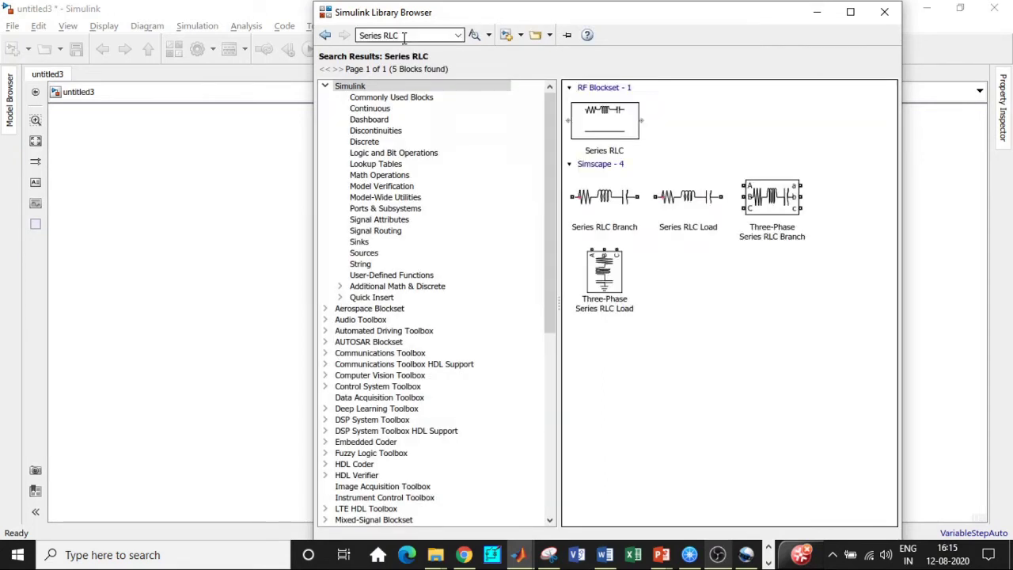
pyautogui.click(606, 197)
pyautogui.rightClick(624, 196)
pyautogui.click(627, 201)
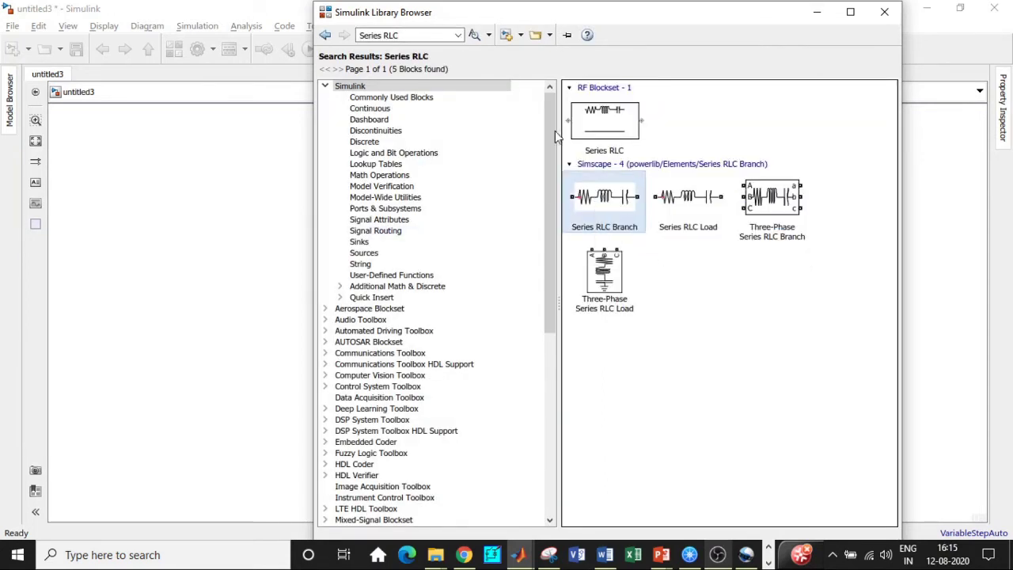
# Search the block library for "scope", add the Simulink Scope block to the model, and minimize the library window
pyautogui.click(416, 36)
pyautogui.write('sc')
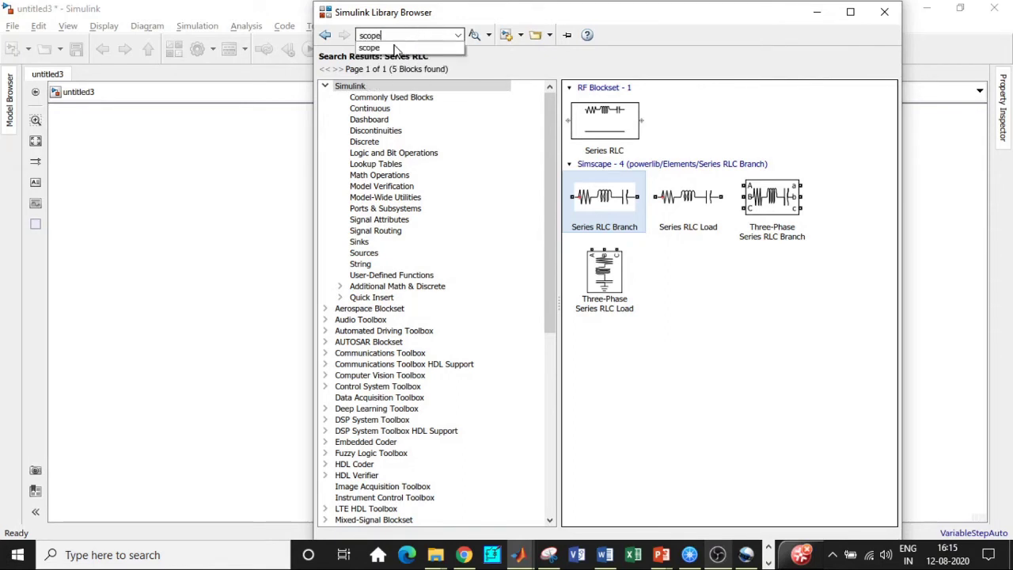
pyautogui.write('ope')
pyautogui.click(399, 35)
pyautogui.press('Return')
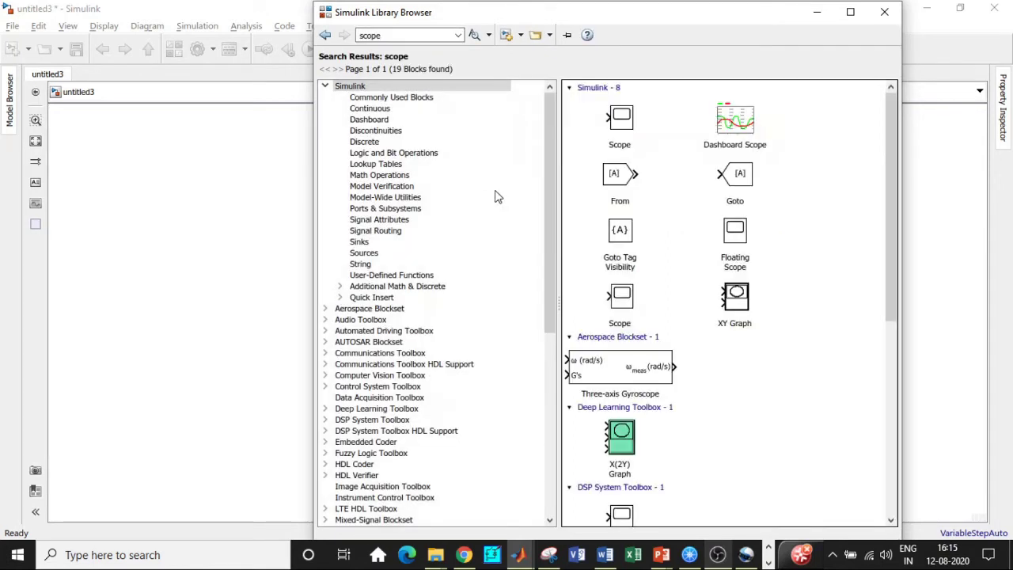
pyautogui.click(643, 129)
pyautogui.rightClick(643, 129)
pyautogui.click(645, 134)
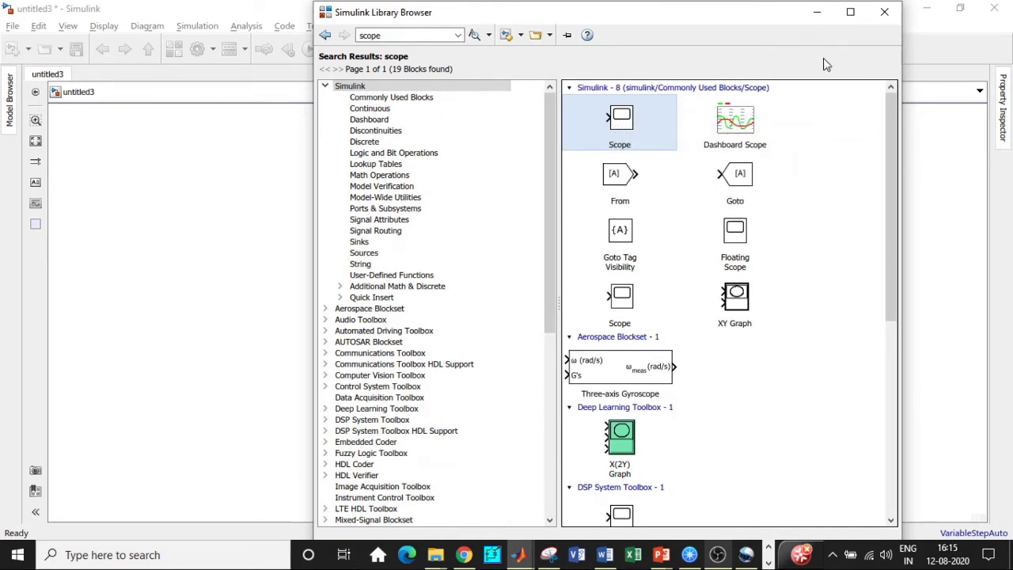
pyautogui.click(820, 14)
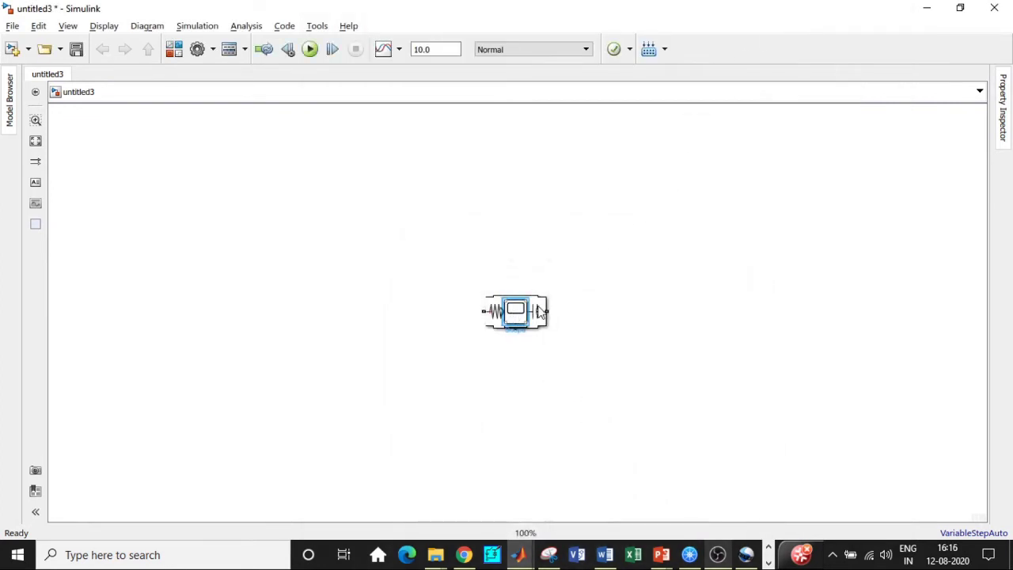
# Spread the stacked blocks across the canvas, with the DC source beside the thyristor and the pulse generator above them
pyautogui.moveTo(493, 329); pyautogui.dragTo(445, 203)
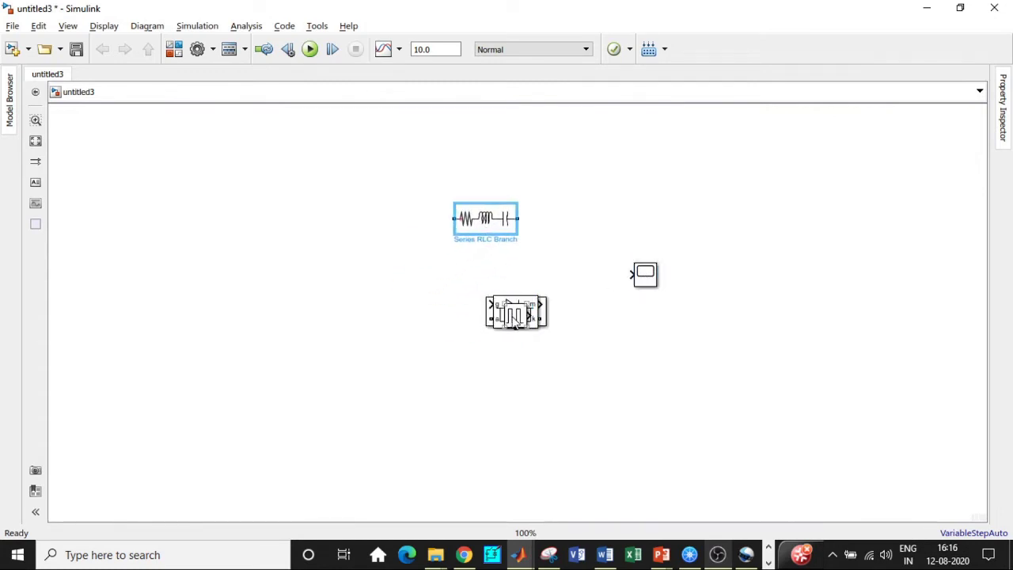
pyautogui.moveTo(513, 319); pyautogui.dragTo(321, 215)
pyautogui.moveTo(520, 315); pyautogui.dragTo(183, 340)
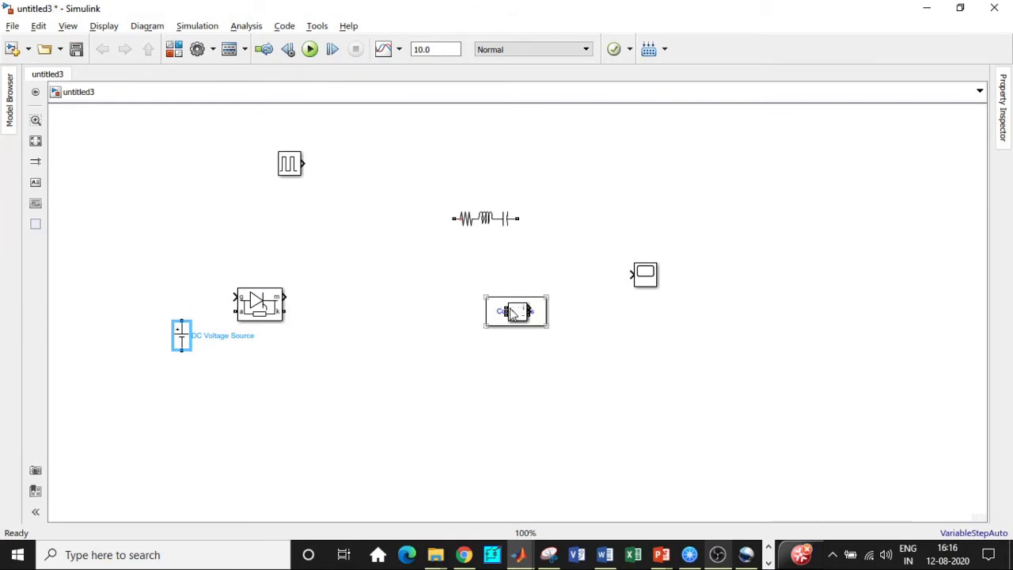
pyautogui.moveTo(512, 316); pyautogui.dragTo(509, 362)
# Rotate the Series RLC Branch to vertical as the load and place the Current Measurement between it and the thyristor
pyautogui.moveTo(485, 220); pyautogui.dragTo(418, 348)
pyautogui.hotkey('ctrl', 'r')
pyautogui.moveTo(360, 312); pyautogui.dragTo(338, 314)
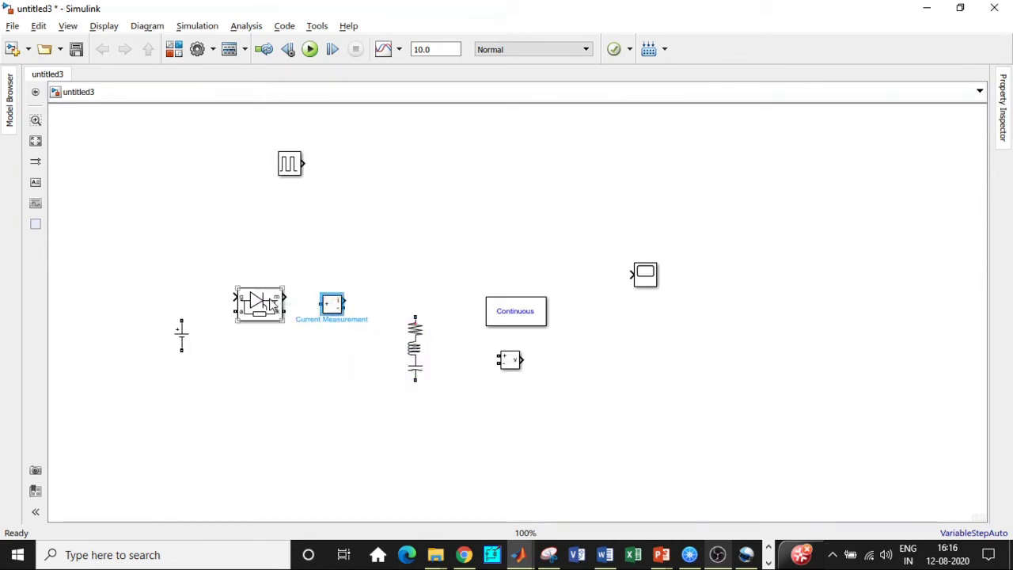
# Turn off the thyristor's "Show measurement port" option and apply the block parameters
pyautogui.click(273, 305)
pyautogui.doubleClick(274, 306)
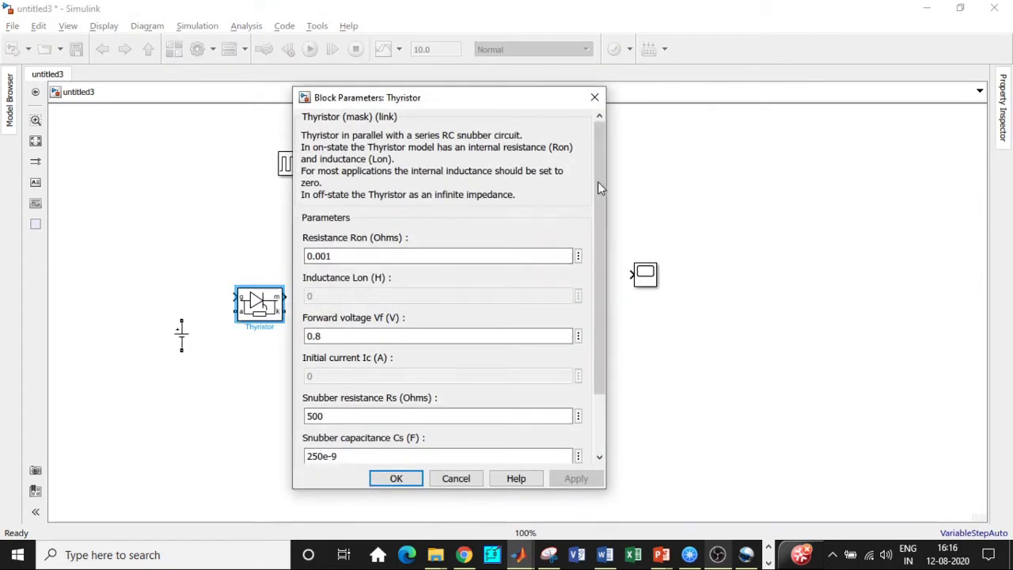
pyautogui.moveTo(598, 181); pyautogui.dragTo(589, 270)
pyautogui.click(306, 405)
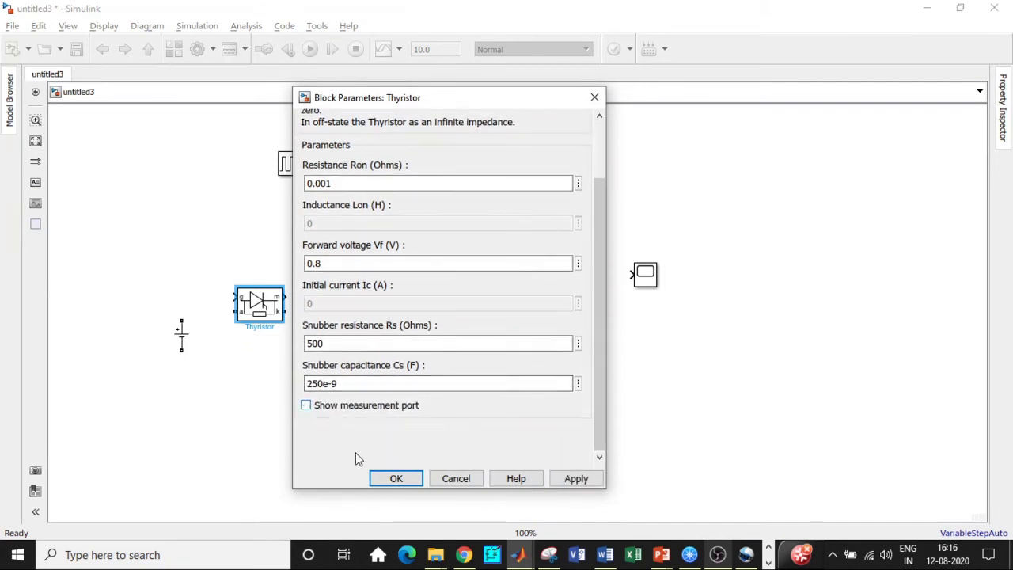
pyautogui.click(380, 478)
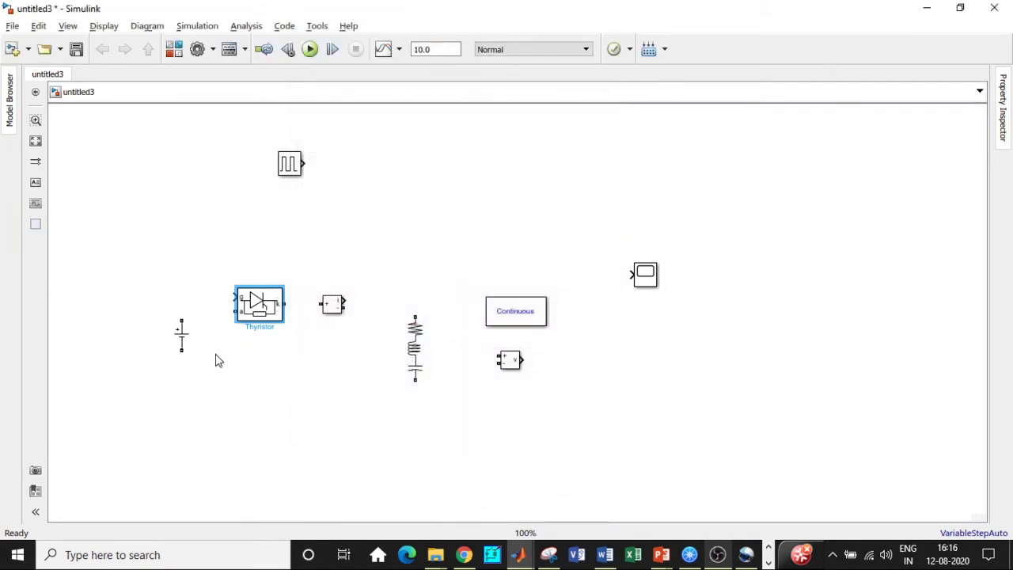
# Wire the DC source, thyristor, current measurement and RLC branch in a series loop, and connect the voltage measurement across the thyristor
pyautogui.moveTo(181, 319)
pyautogui.mouseDown()
pyautogui.moveTo(203, 301)
pyautogui.moveTo(415, 316)
pyautogui.mouseUp()
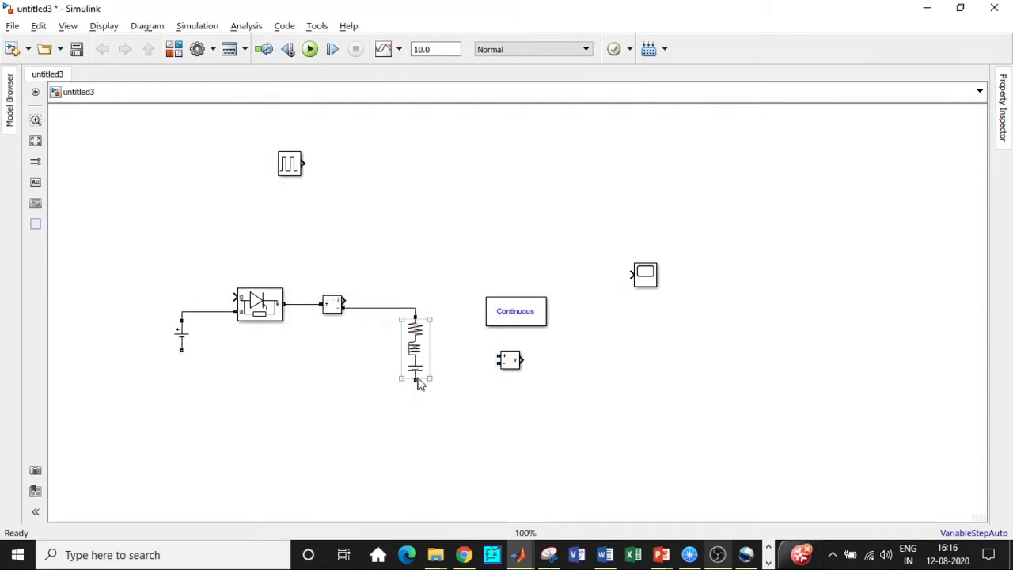
pyautogui.moveTo(180, 349)
pyautogui.mouseDown()
pyautogui.moveTo(403, 389)
pyautogui.moveTo(414, 377)
pyautogui.mouseUp()
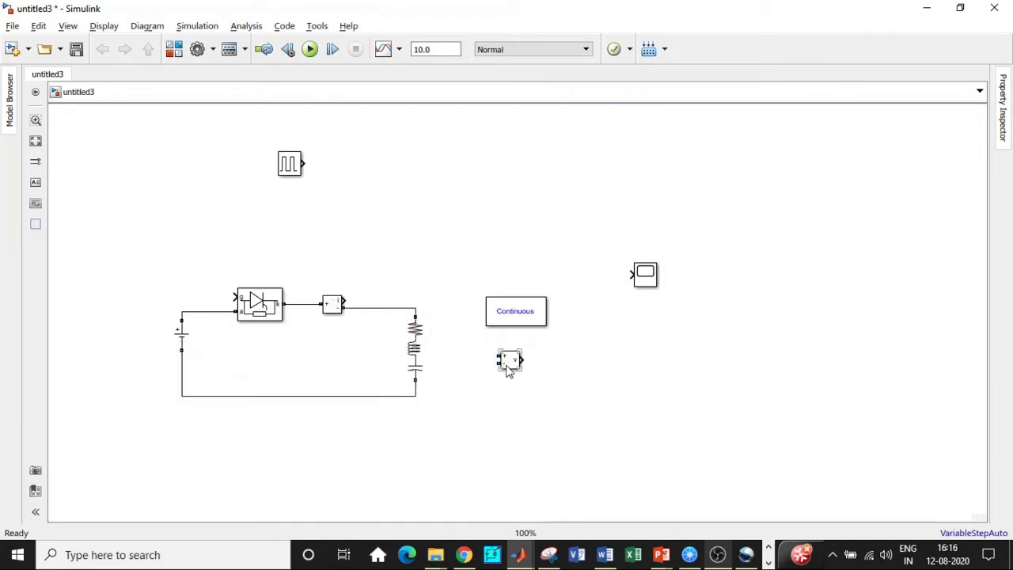
pyautogui.moveTo(509, 360)
pyautogui.mouseDown()
pyautogui.moveTo(314, 351)
pyautogui.moveTo(301, 303)
pyautogui.moveTo(221, 313)
pyautogui.mouseUp()
pyautogui.moveTo(303, 349); pyautogui.dragTo(296, 303)
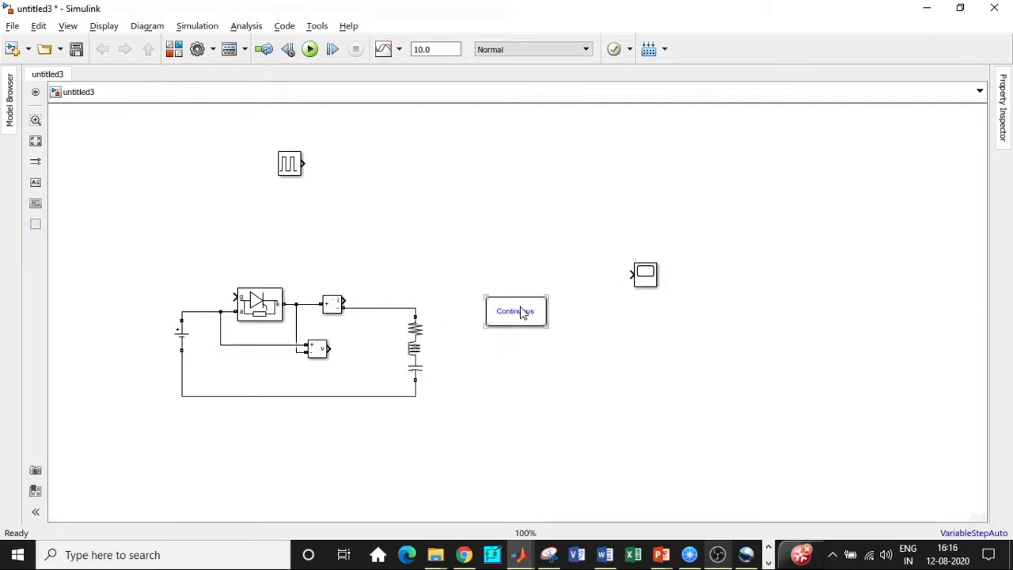
# Move the powergui block to the free area above the DC source and connect the pulse generator to the thyristor's gate
pyautogui.moveTo(520, 310); pyautogui.dragTo(145, 154)
pyautogui.moveTo(291, 167)
pyautogui.mouseDown()
pyautogui.moveTo(215, 252)
pyautogui.moveTo(232, 251)
pyautogui.moveTo(235, 296)
pyautogui.mouseUp()
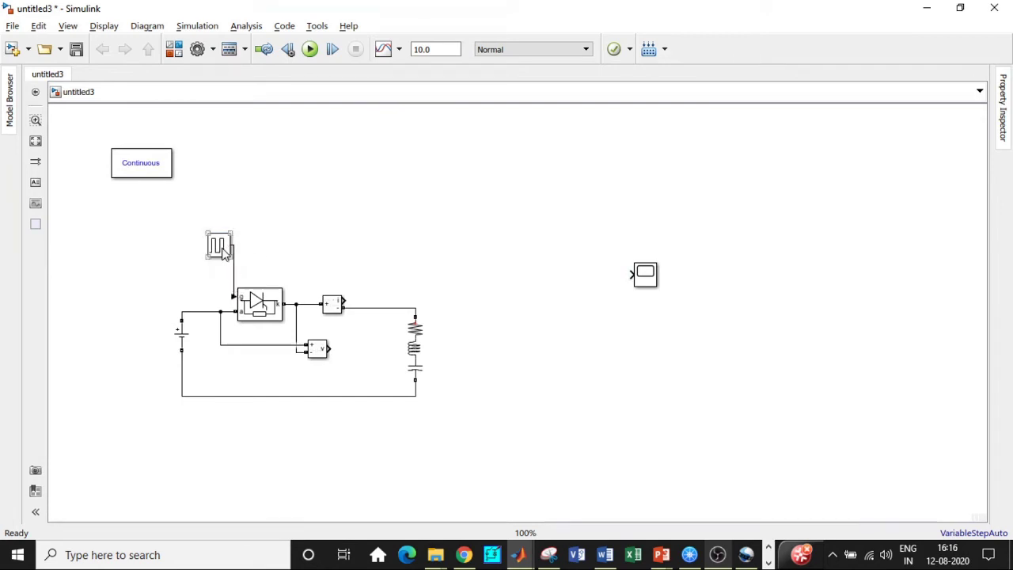
# Set the DC voltage source's amplitude to 200 V
pyautogui.click(267, 311)
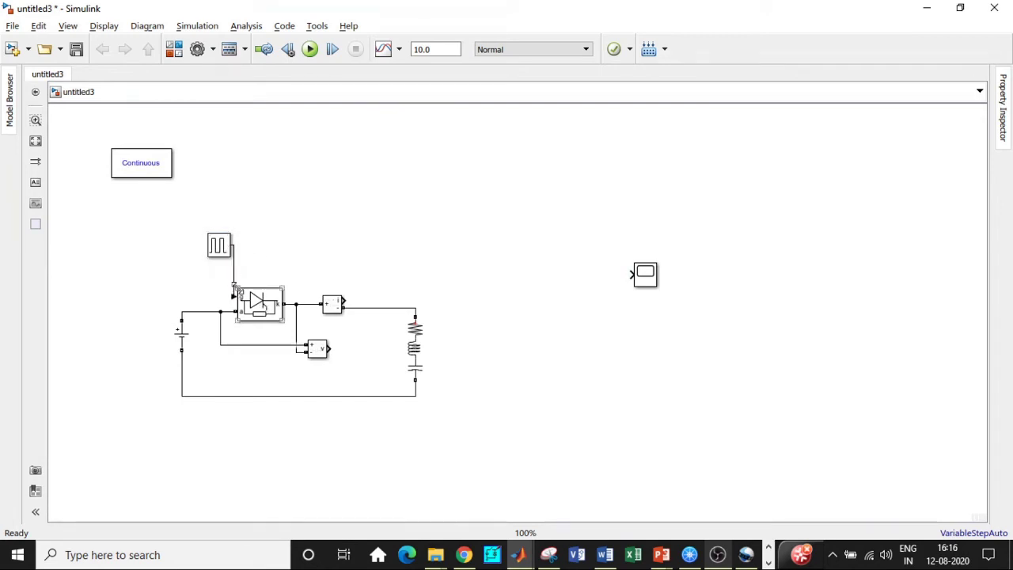
pyautogui.doubleClick(179, 331)
pyautogui.doubleClick(254, 338)
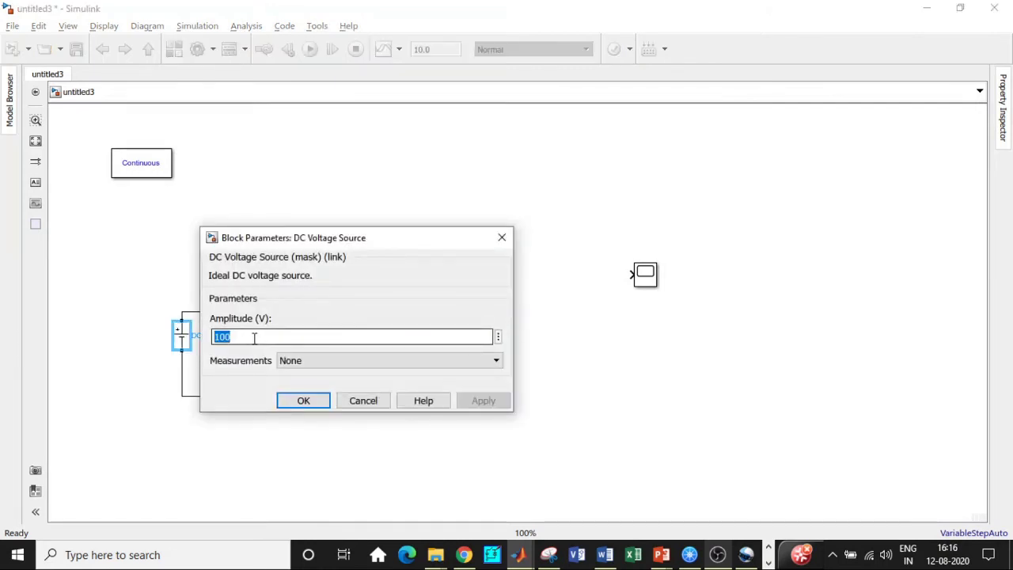
pyautogui.write('200')
pyautogui.click(299, 400)
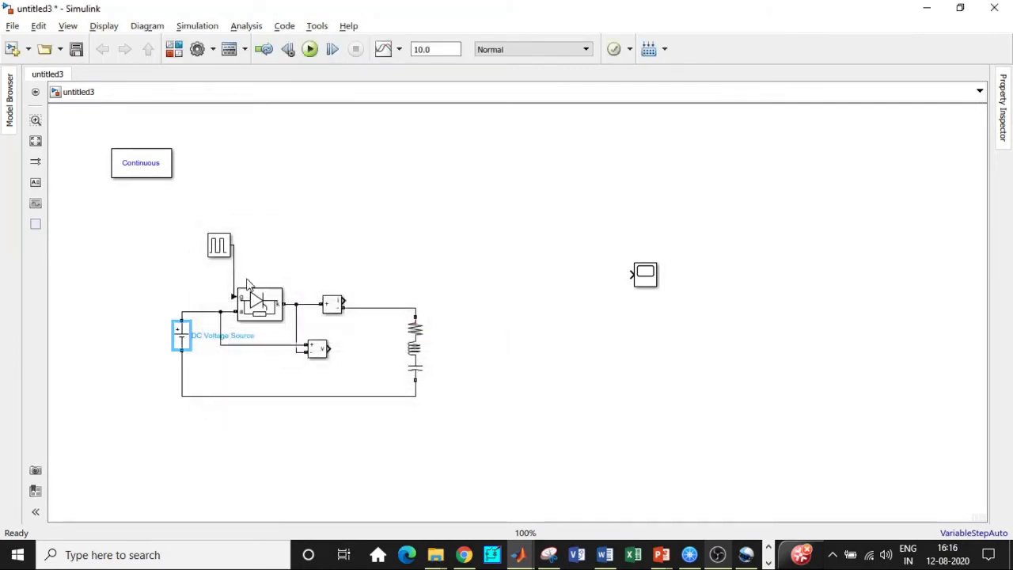
# Set the pulse generator's period to 1.98e-3 seconds and its pulse width to 50 percent of the period
pyautogui.doubleClick(218, 246)
pyautogui.scroll(-2, 376, 234)
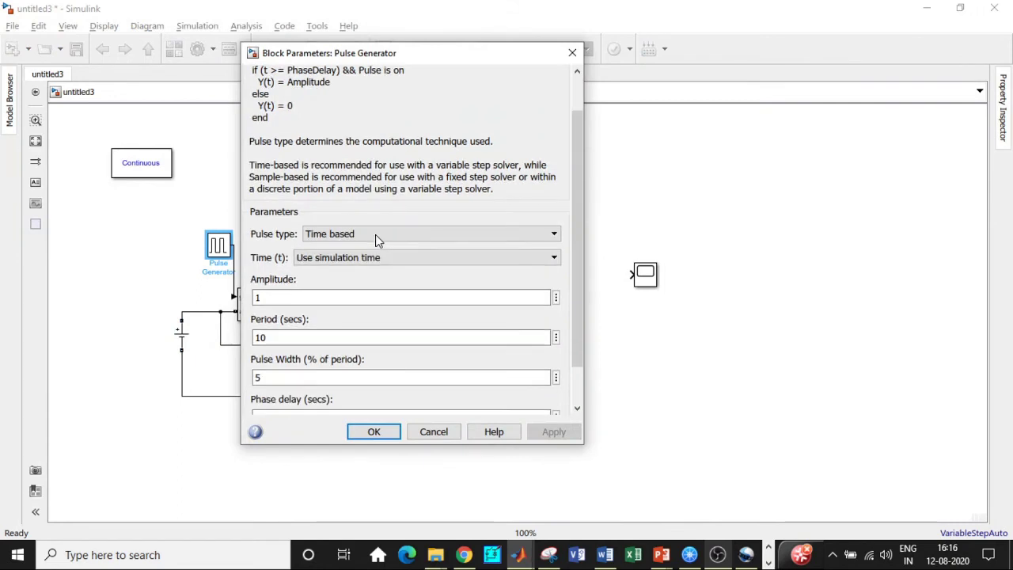
pyautogui.doubleClick(286, 338)
pyautogui.write('1')
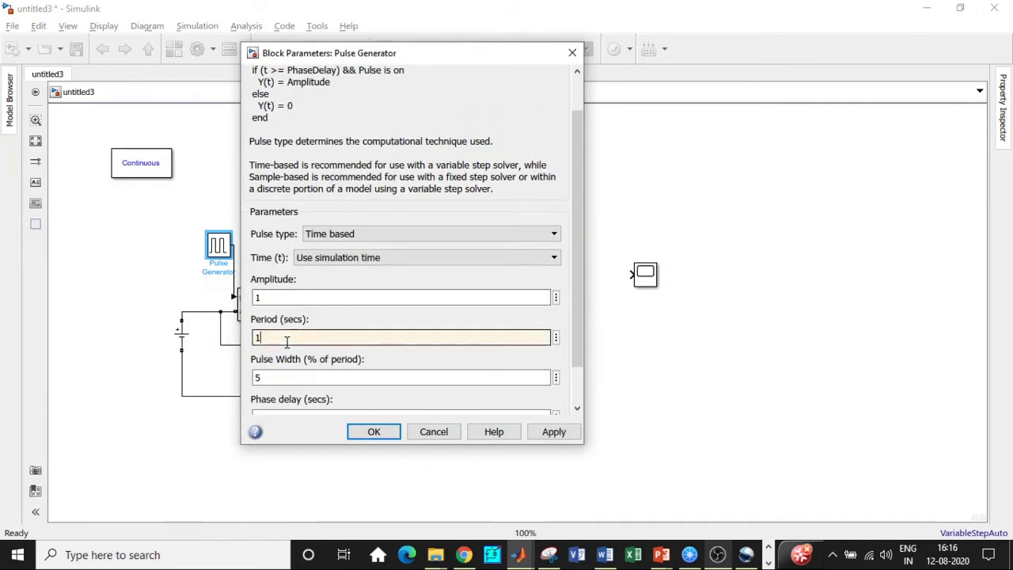
pyautogui.write('.98e-3')
pyautogui.scroll(-1, 292, 360)
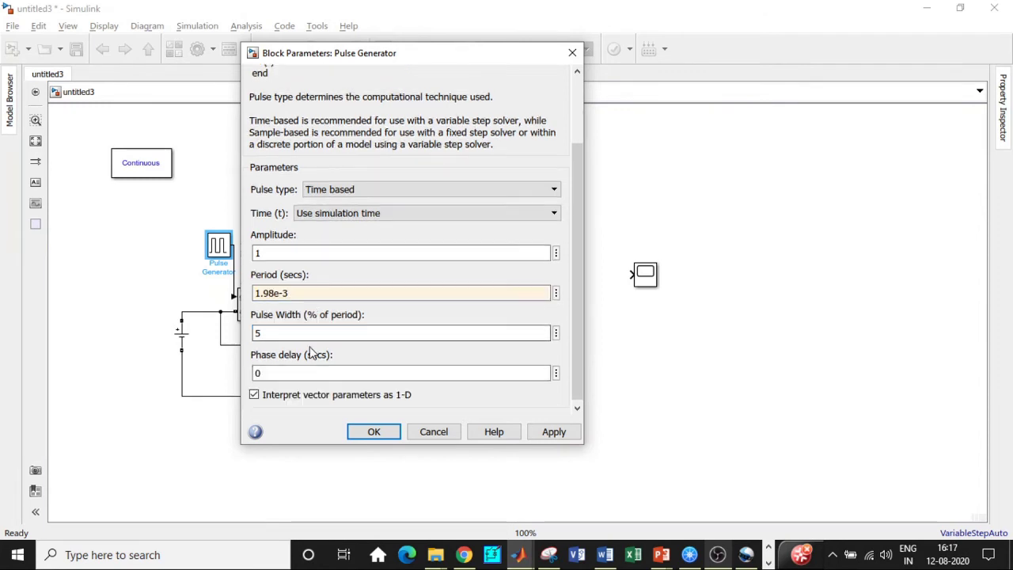
pyautogui.doubleClick(278, 333)
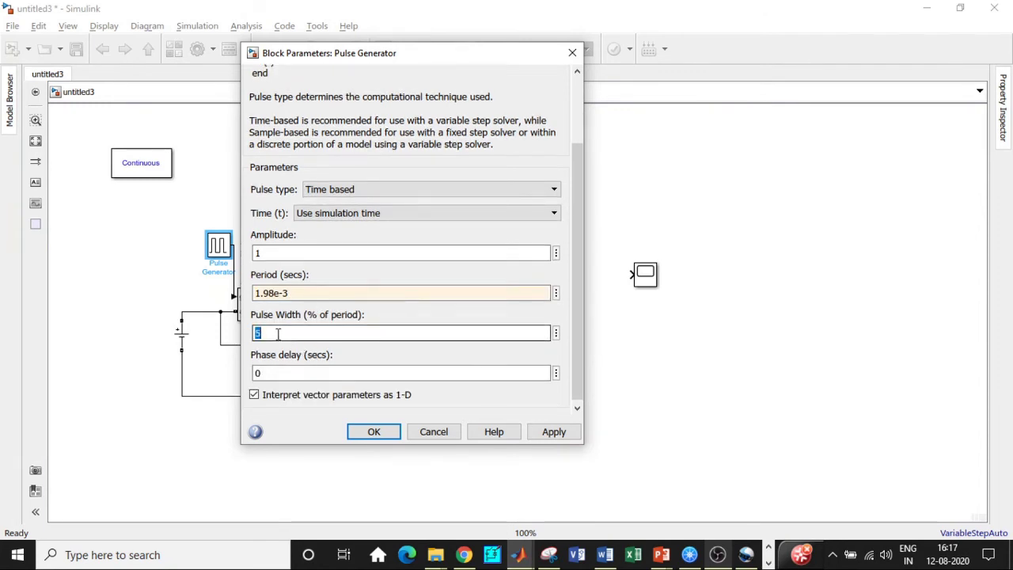
pyautogui.write('5')
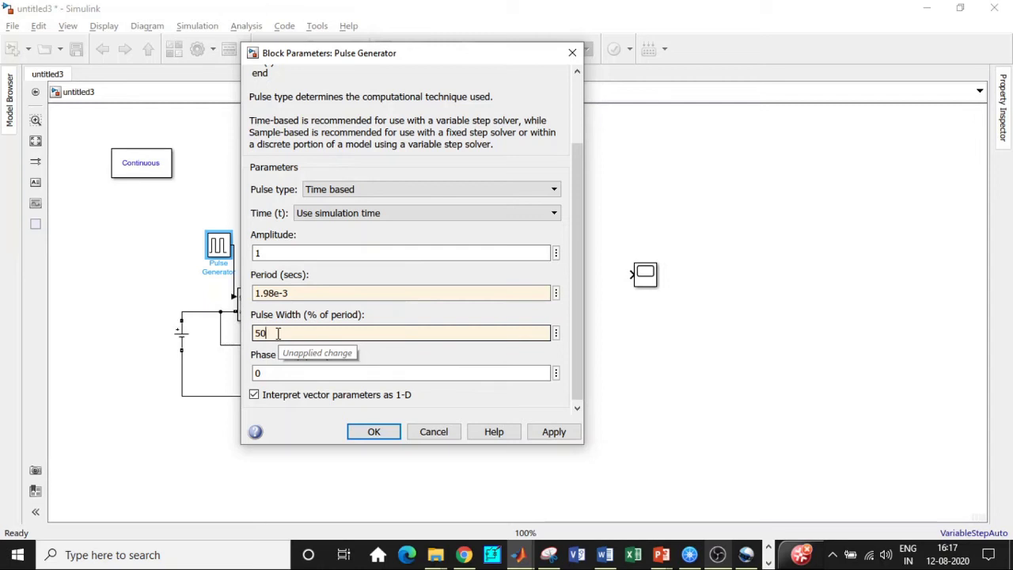
pyautogui.click(366, 437)
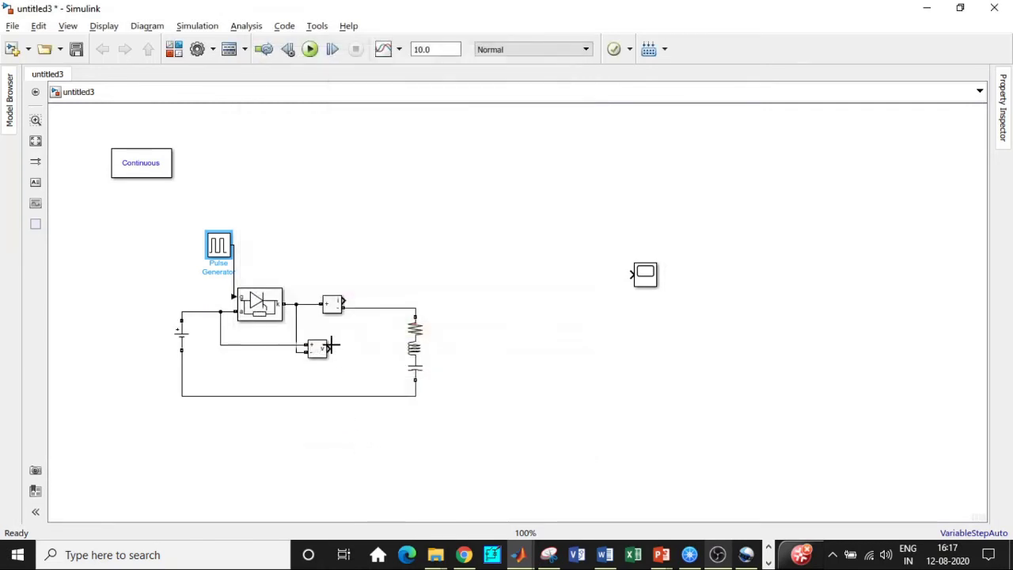
# Connect the current measurement output to the scope's first input and the voltage measurement output to a second scope input
pyautogui.moveTo(342, 303); pyautogui.dragTo(626, 273)
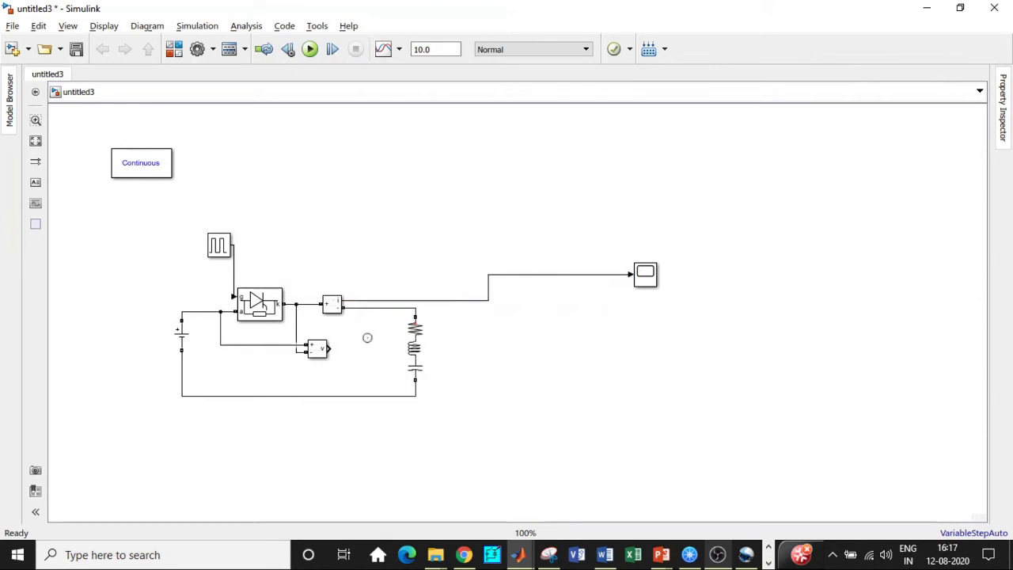
pyautogui.moveTo(328, 349); pyautogui.dragTo(631, 281)
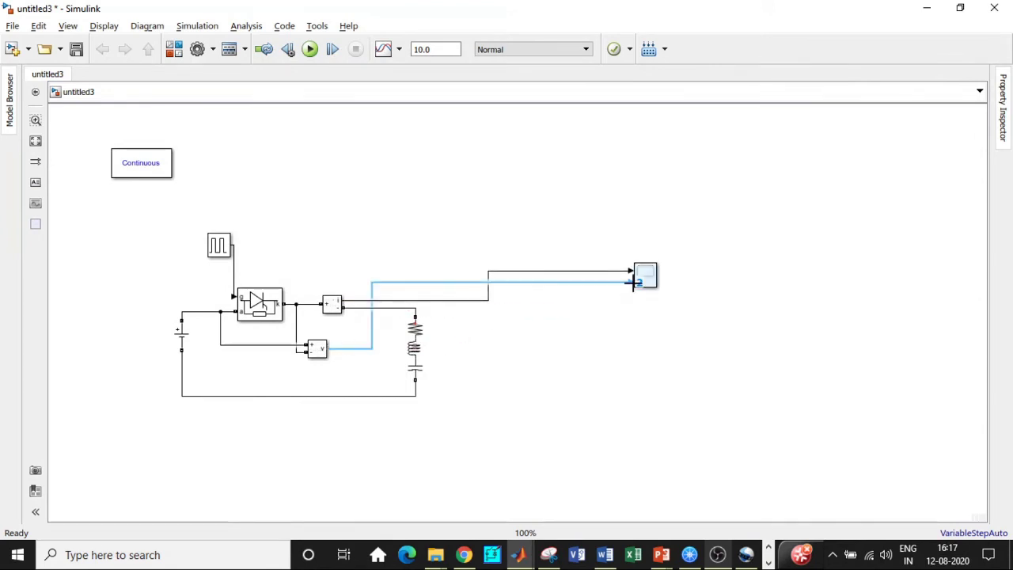
# Set the Series RLC Branch's inductance to 5e-3 H and its capacitance to 20e-6 F
pyautogui.doubleClick(415, 348)
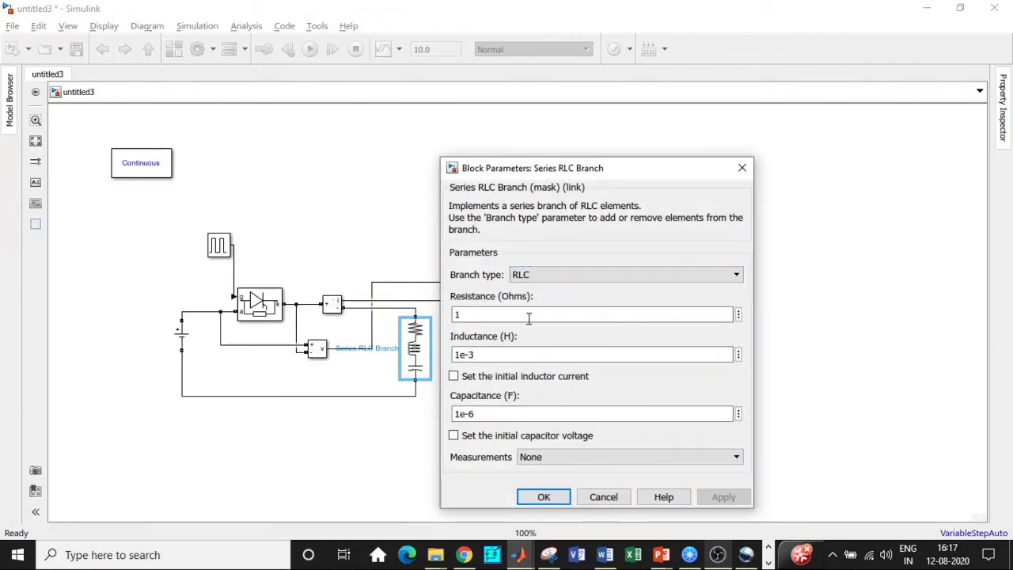
pyautogui.click(467, 354)
pyautogui.doubleClick(467, 353)
pyautogui.click(467, 353)
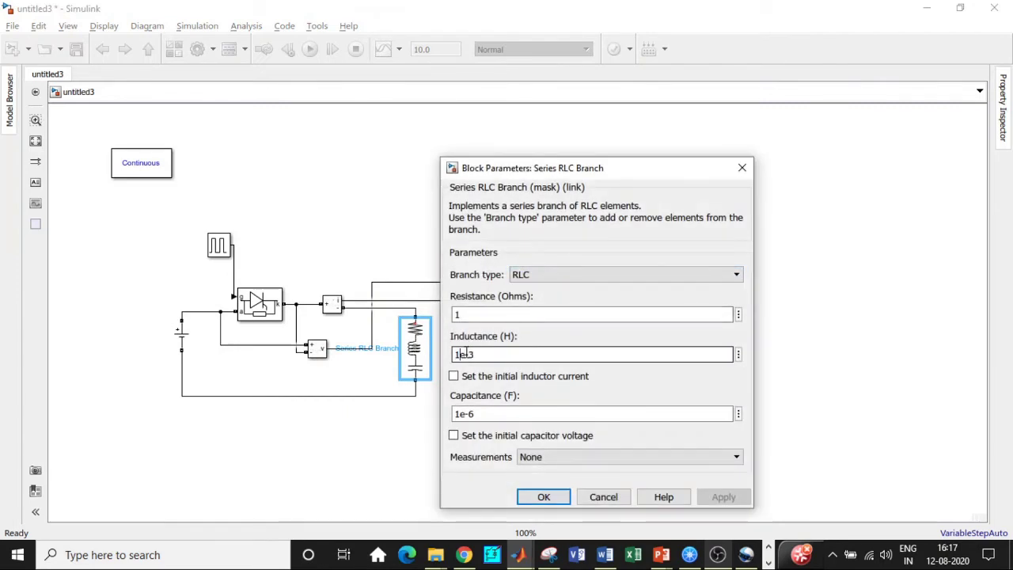
pyautogui.press('BackSpace')
pyautogui.write('5')
pyautogui.click(457, 414)
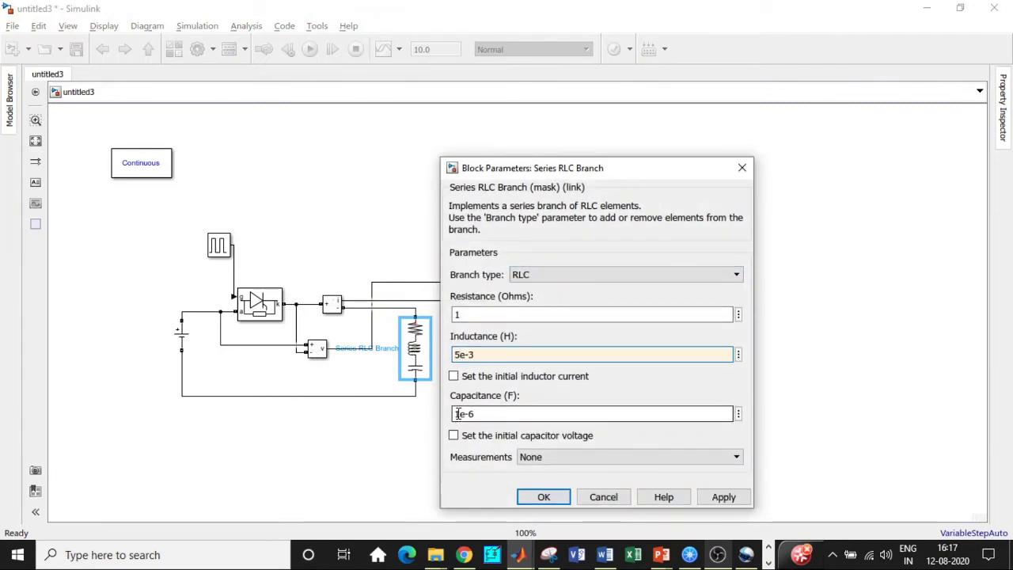
pyautogui.doubleClick(457, 414)
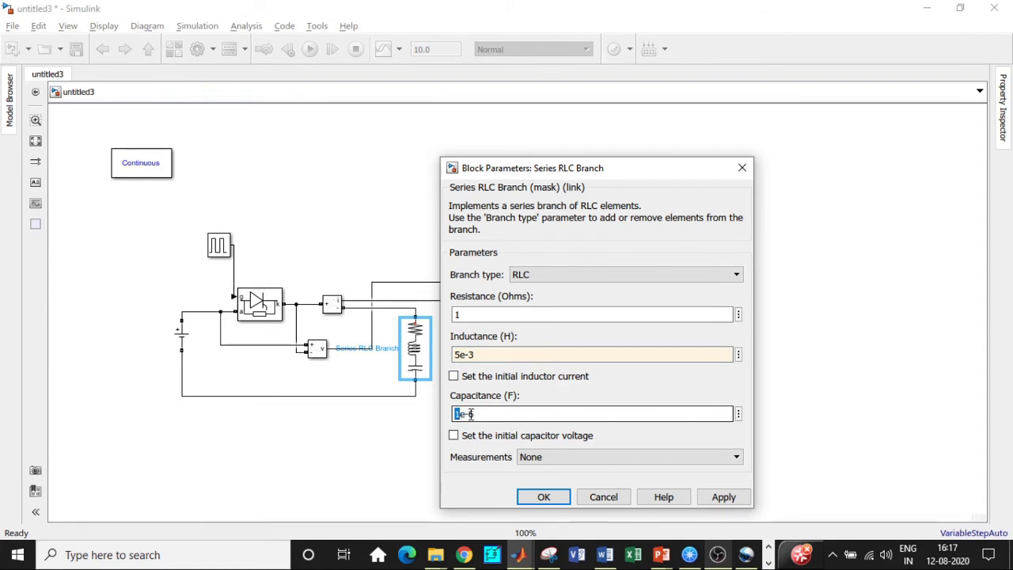
pyautogui.write('20')
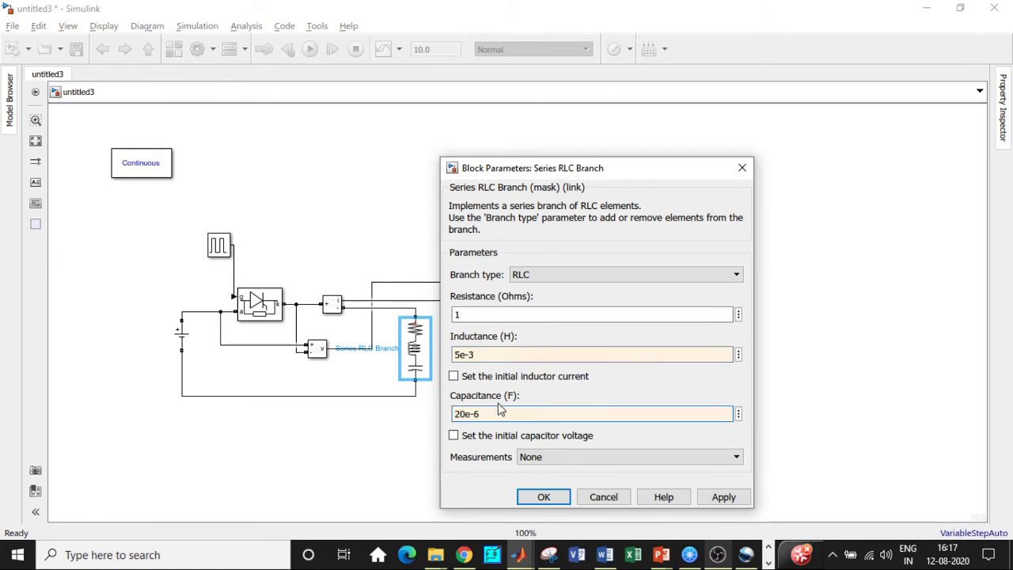
pyautogui.click(543, 497)
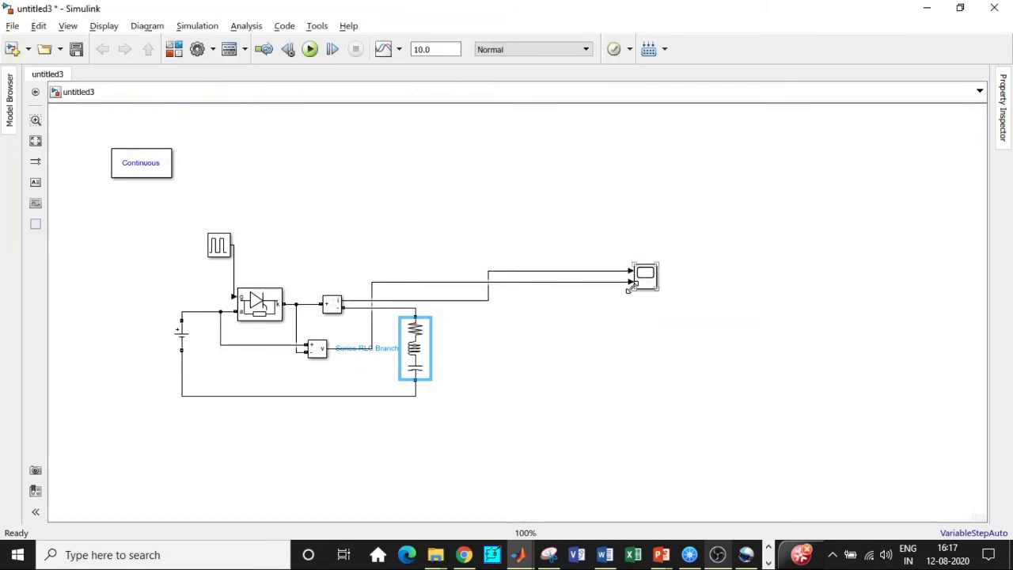
# Branch the gate pulse signal to a third scope input and set the simulation stop time to 1
pyautogui.moveTo(631, 293); pyautogui.dragTo(234, 257)
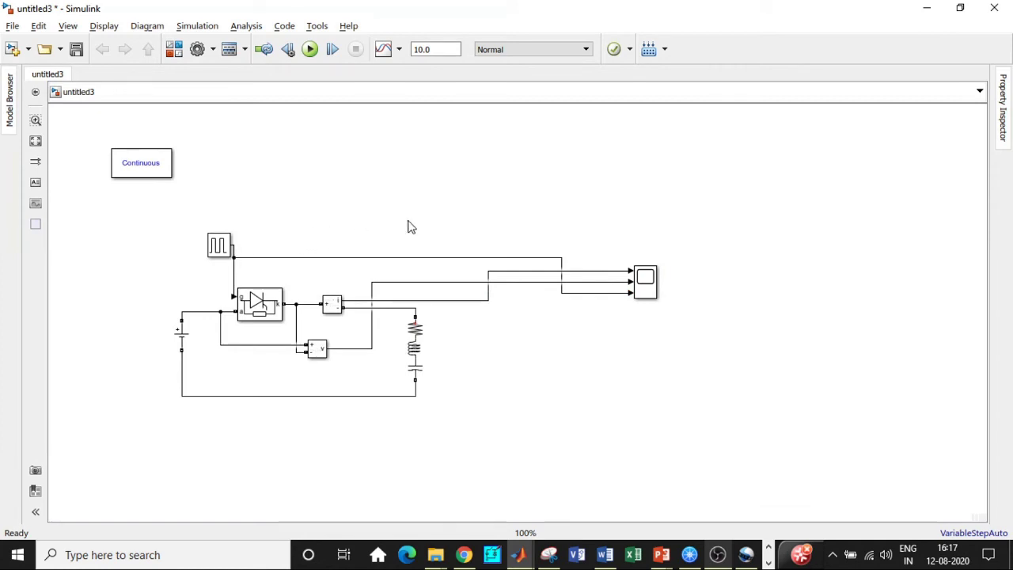
pyautogui.click(435, 50)
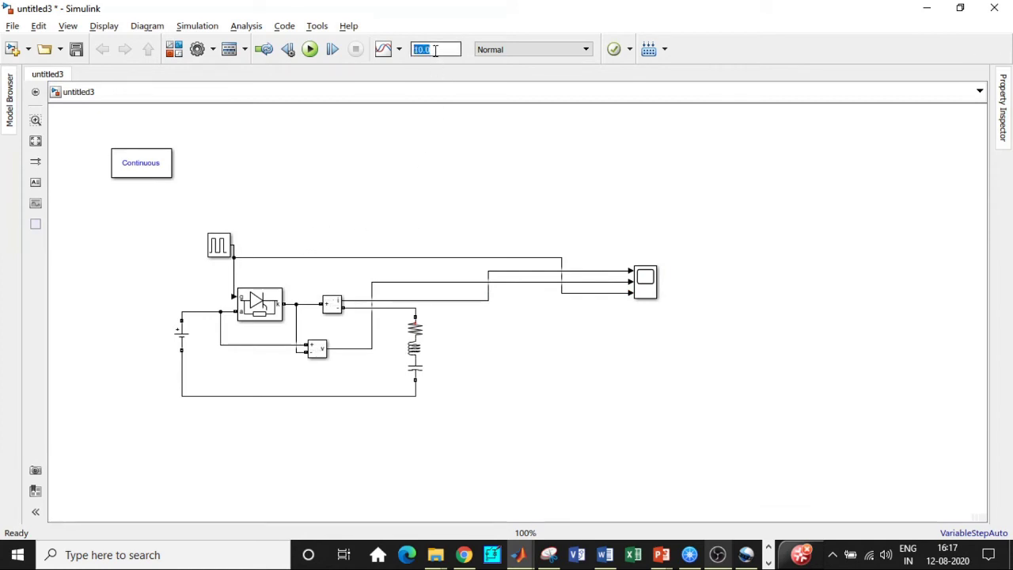
pyautogui.write('1')
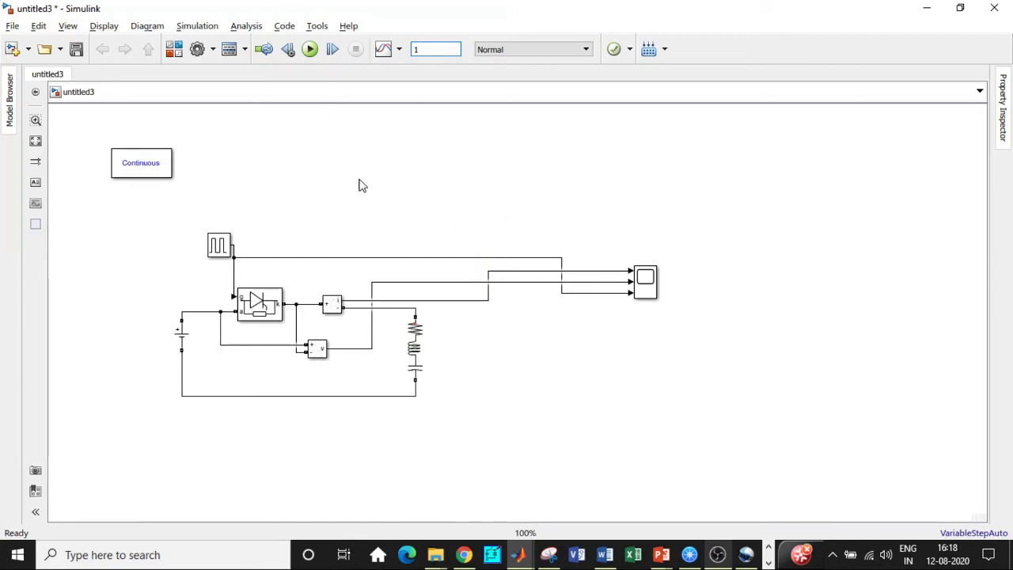
# Check the DC voltage source's parameters and run the simulation
pyautogui.doubleClick(181, 337)
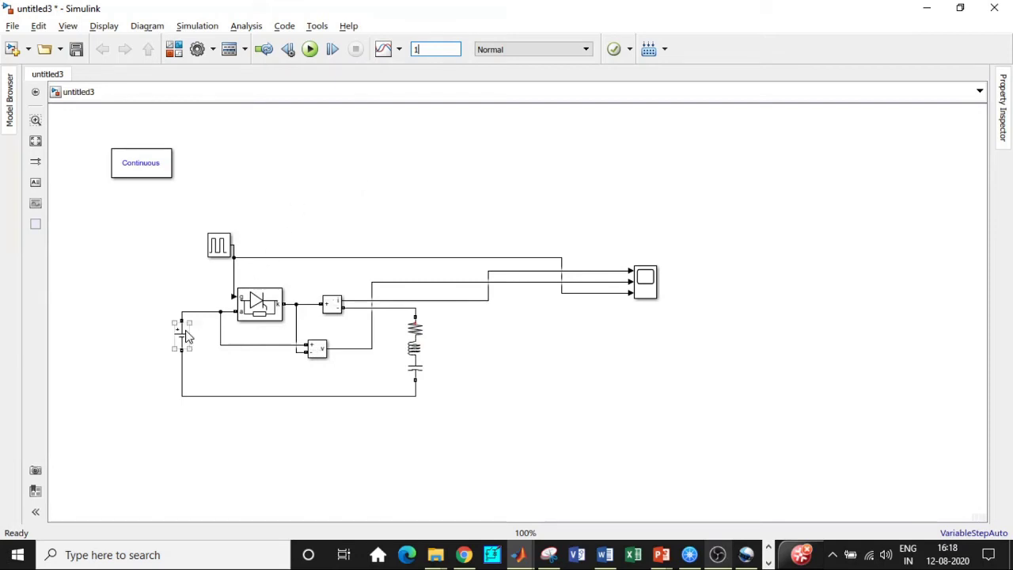
pyautogui.click(499, 235)
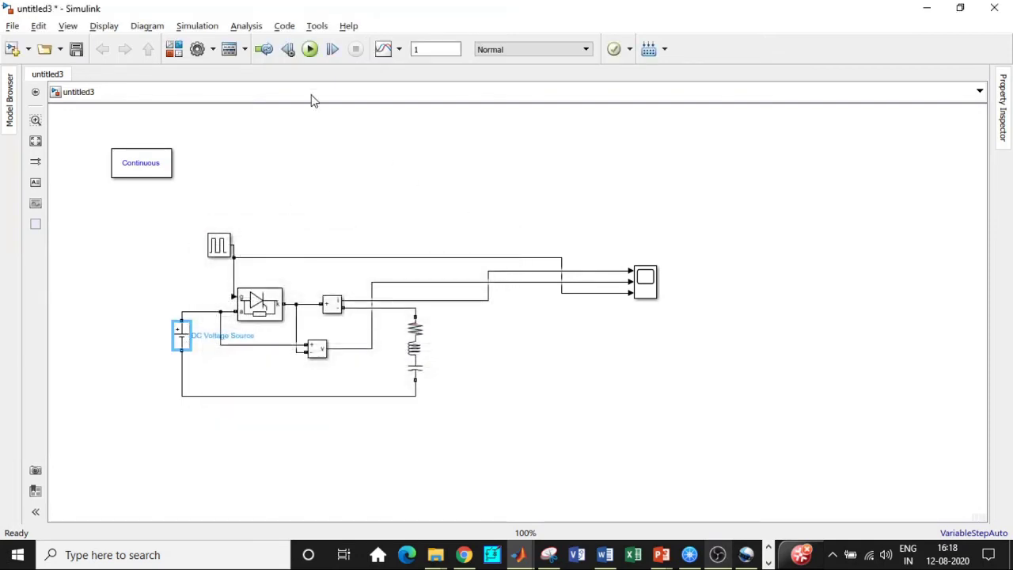
pyautogui.click(310, 50)
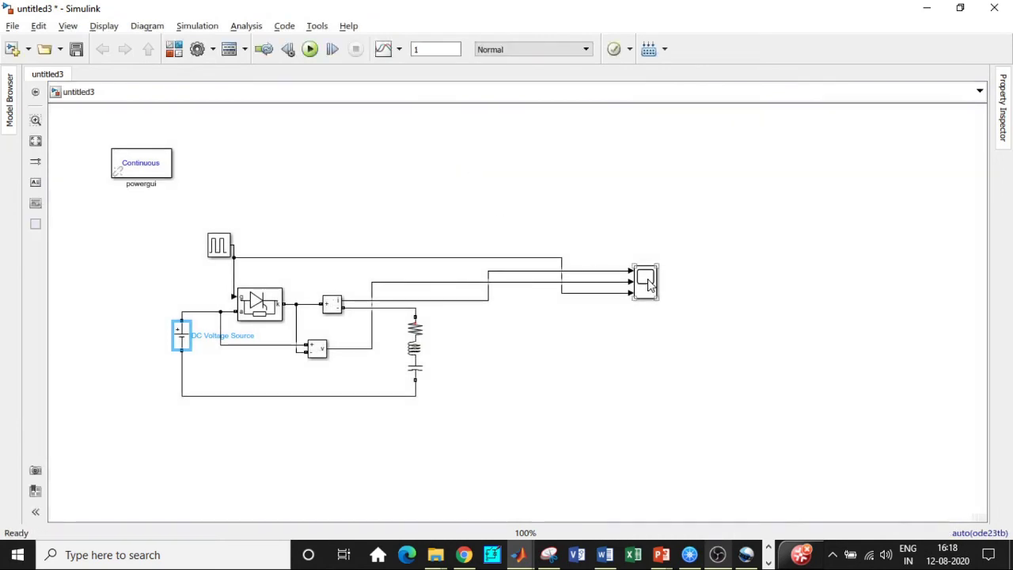
# Open the scope maximized and arrange its displays in a layout of three rows and one column
pyautogui.click(646, 282)
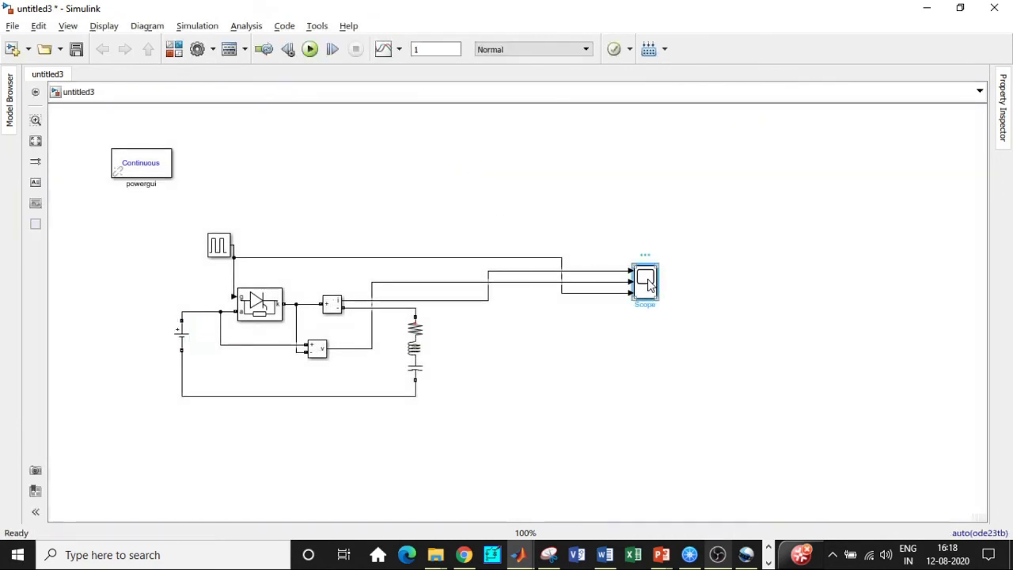
pyautogui.doubleClick(647, 283)
pyautogui.click(660, 77)
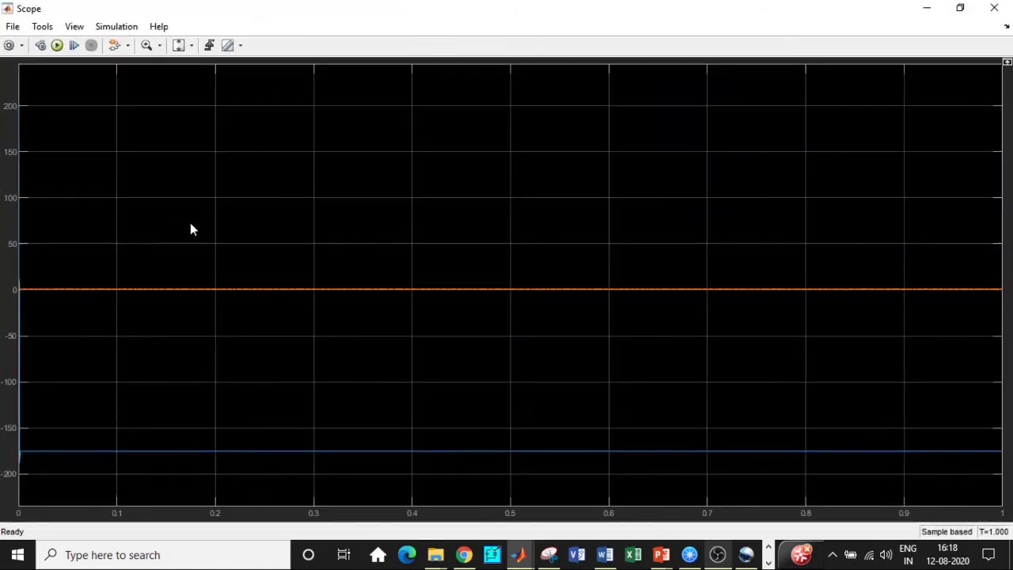
pyautogui.click(12, 100)
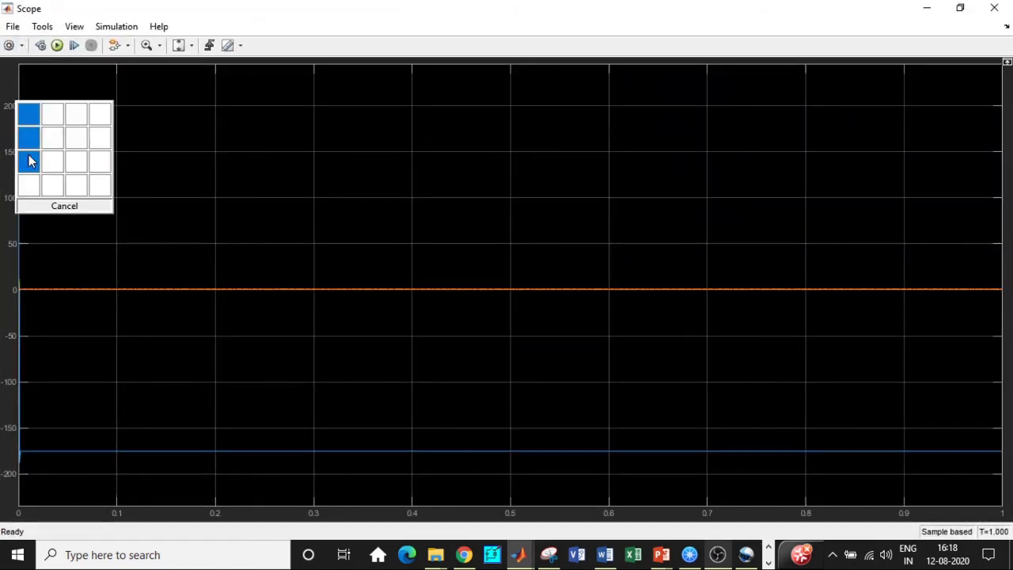
pyautogui.click(29, 161)
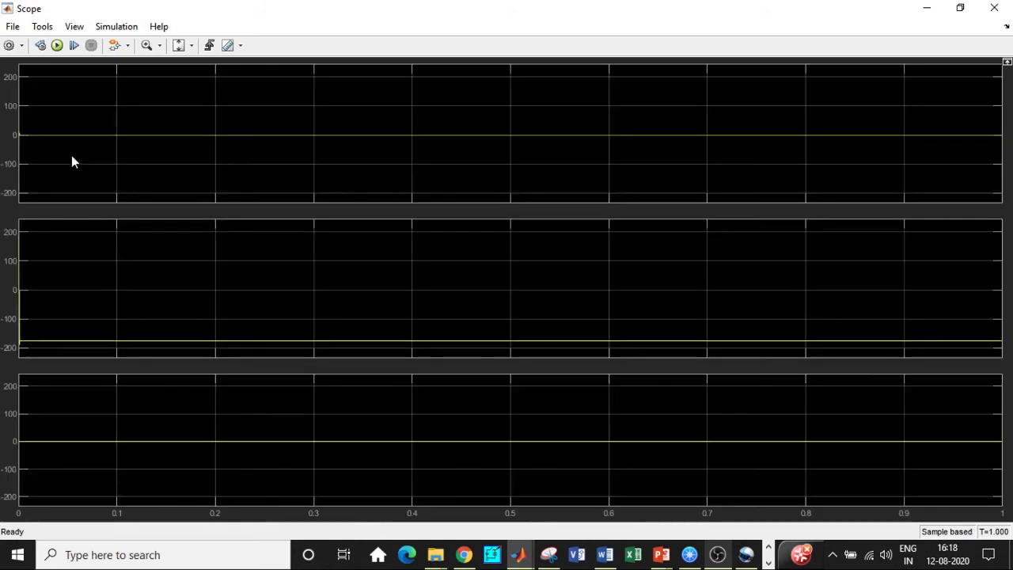
# Examine the first few milliseconds of the load current, thyristor voltage and gate pulse waveforms at several time scales
pyautogui.click(147, 45)
pyautogui.moveTo(36, 347); pyautogui.dragTo(3, 250)
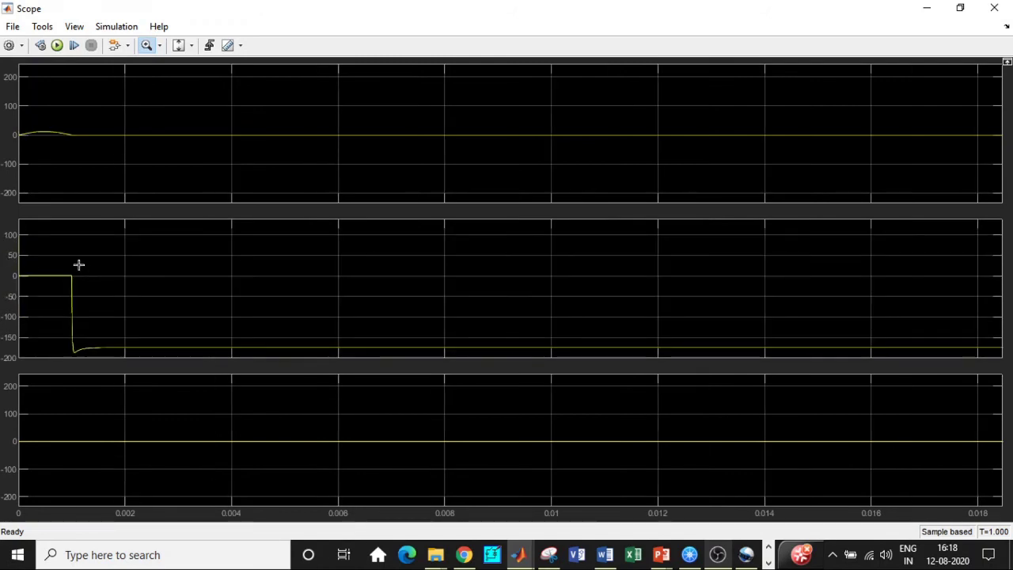
pyautogui.moveTo(84, 348); pyautogui.dragTo(5, 242)
pyautogui.scroll(-5, 208, 280)
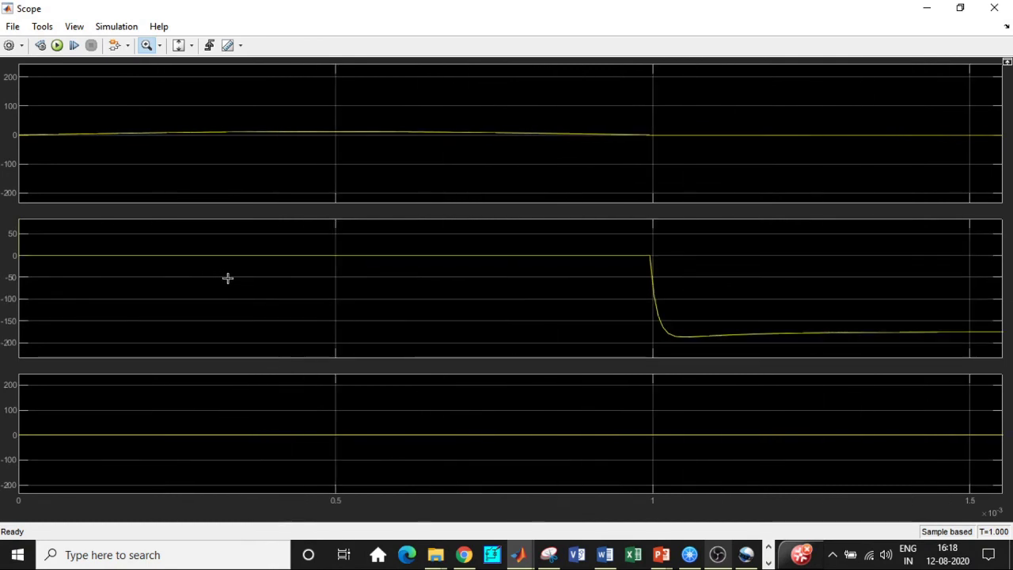
pyautogui.moveTo(590, 182); pyautogui.dragTo(24, 101)
pyautogui.scroll(-4, 303, 169)
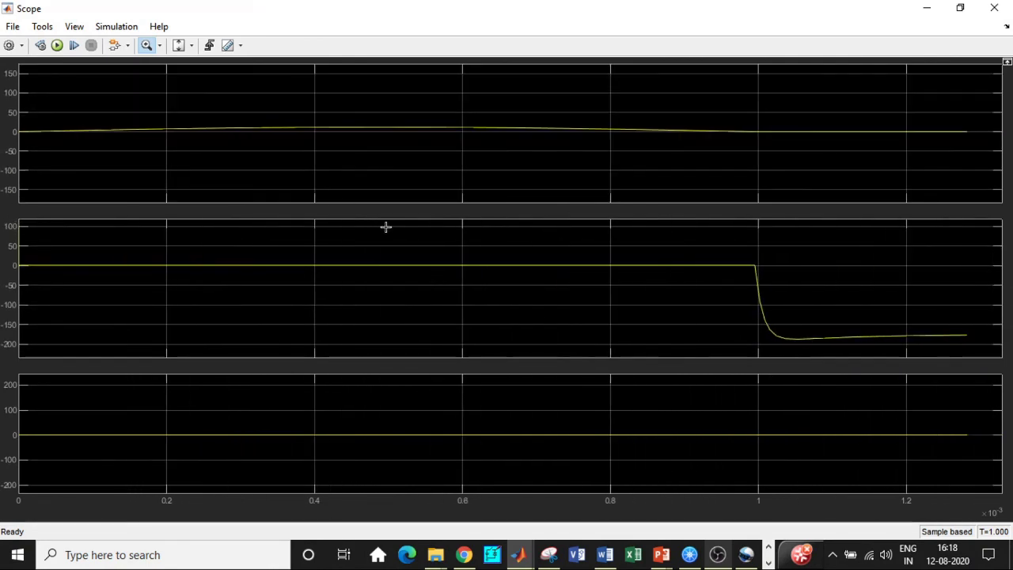
pyautogui.scroll(-4, 418, 292)
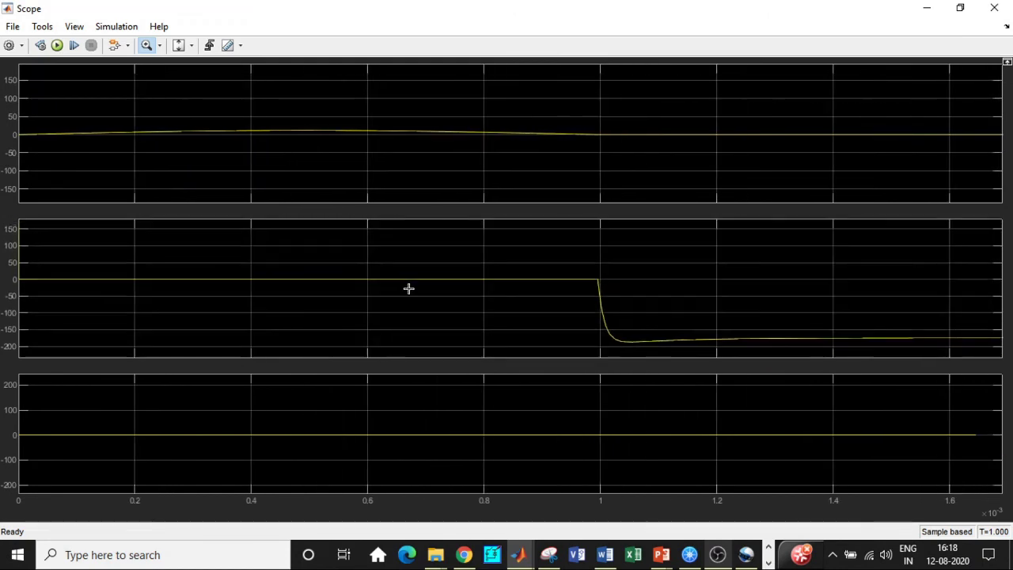
pyautogui.scroll(-4, 406, 287)
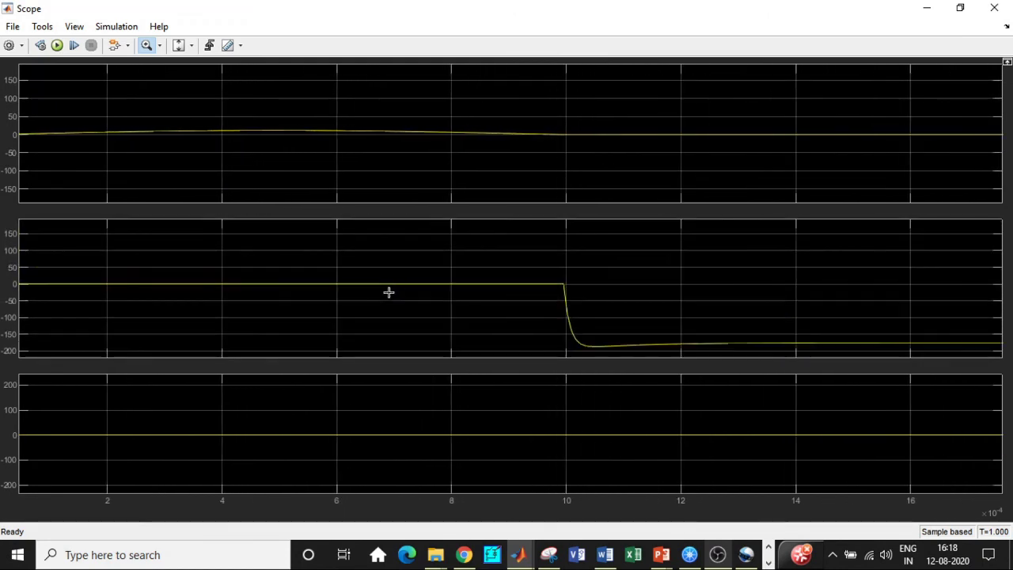
pyautogui.scroll(-4, 385, 293)
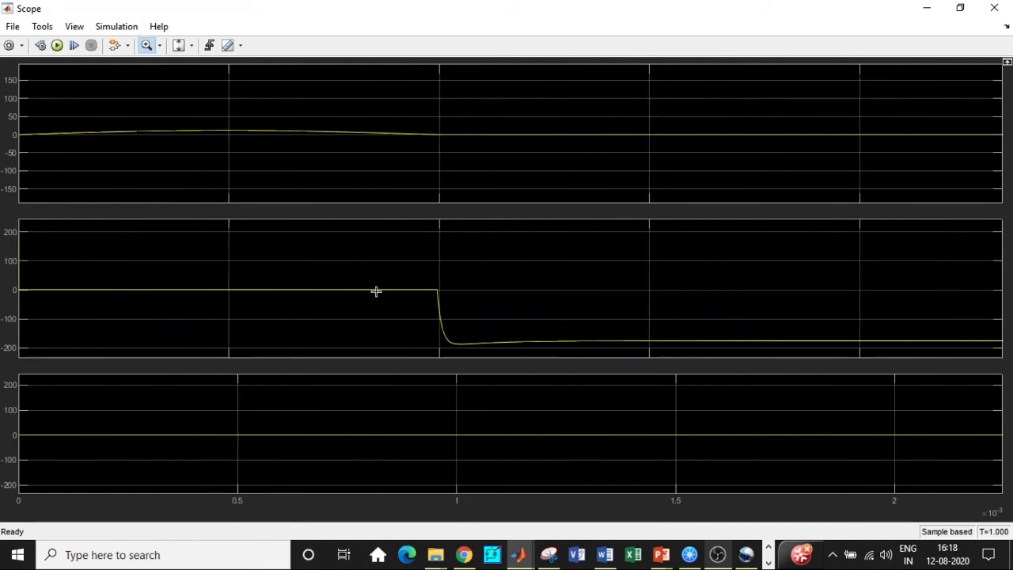
pyautogui.scroll(-4, 376, 291)
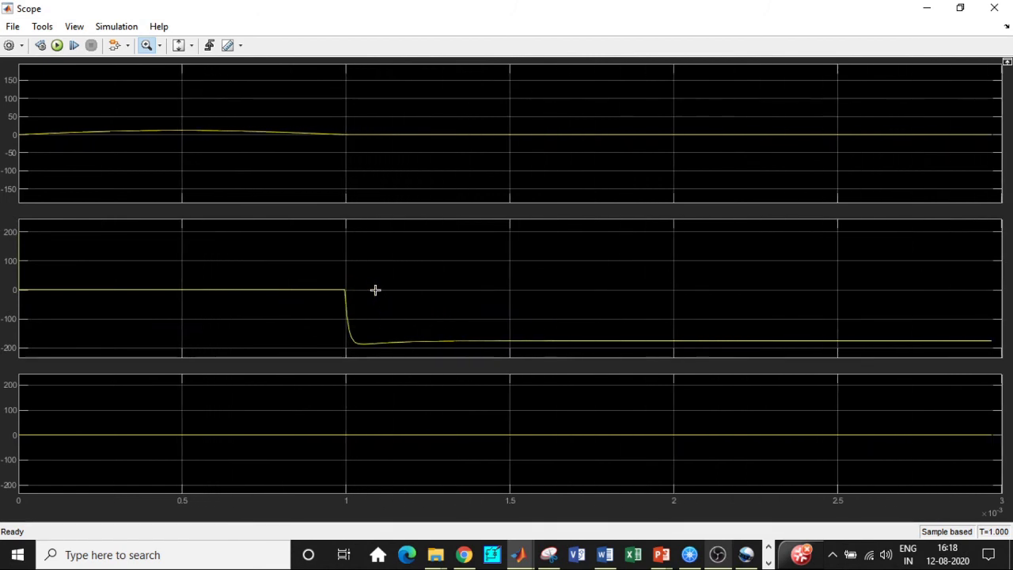
pyautogui.scroll(-4, 372, 290)
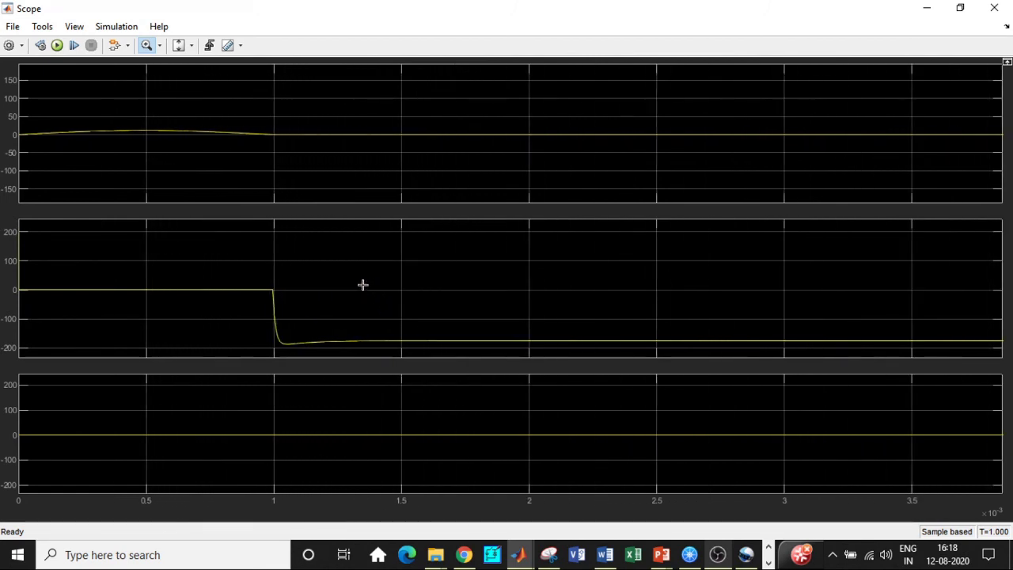
# Examine the load current, thyristor voltage and gate pulse waveforms over progressively longer time spans up to about 10 ms
pyautogui.scroll(-3, 340, 275)
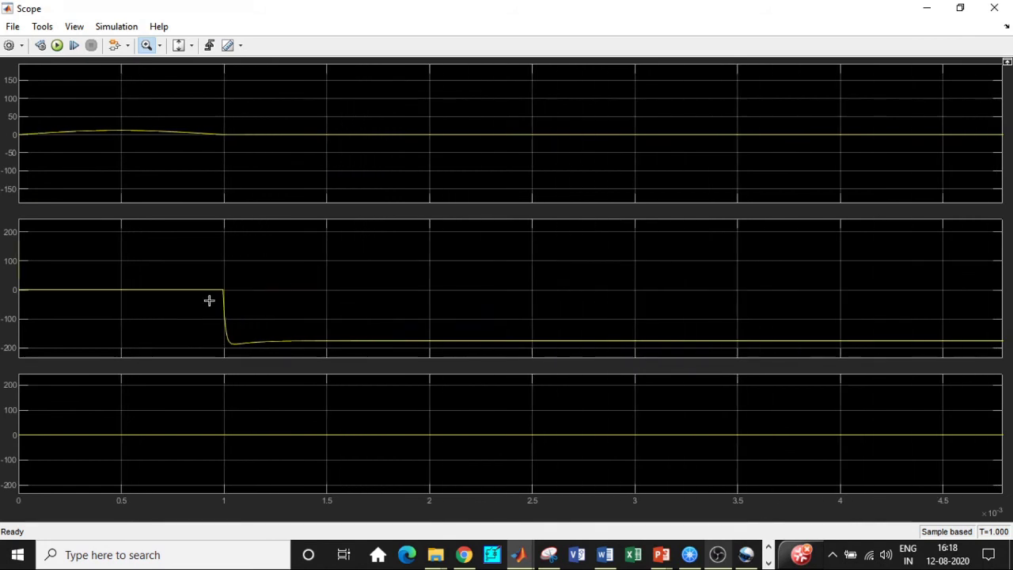
pyautogui.scroll(-2, 312, 282)
pyautogui.scroll(-5, 312, 282)
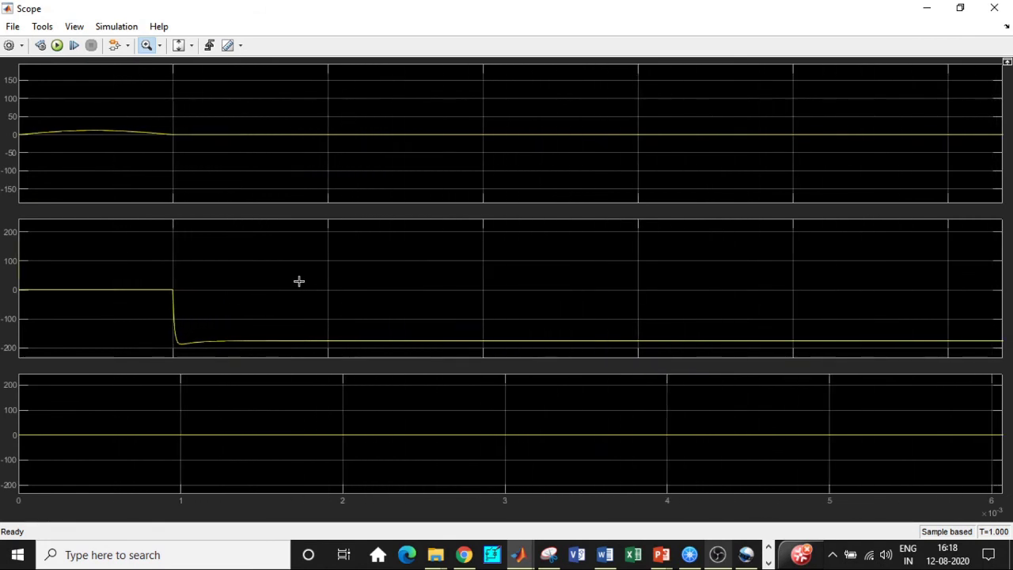
pyautogui.scroll(-5, 293, 281)
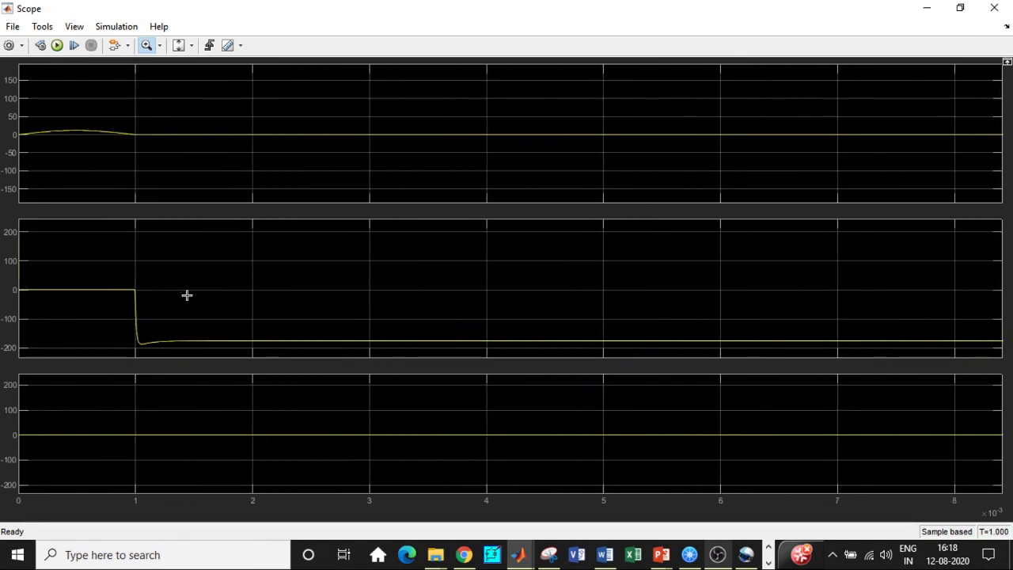
pyautogui.scroll(-4, 187, 294)
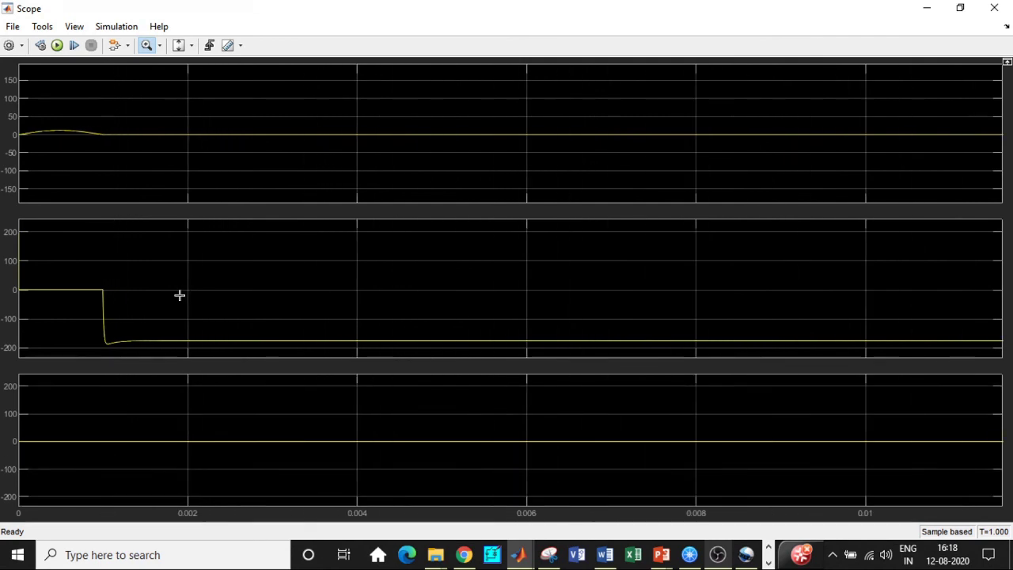
# Examine the load current pulse and the thyristor voltage transition around 1 ms in close-up, and close the scope
pyautogui.moveTo(103, 150); pyautogui.dragTo(21, 111)
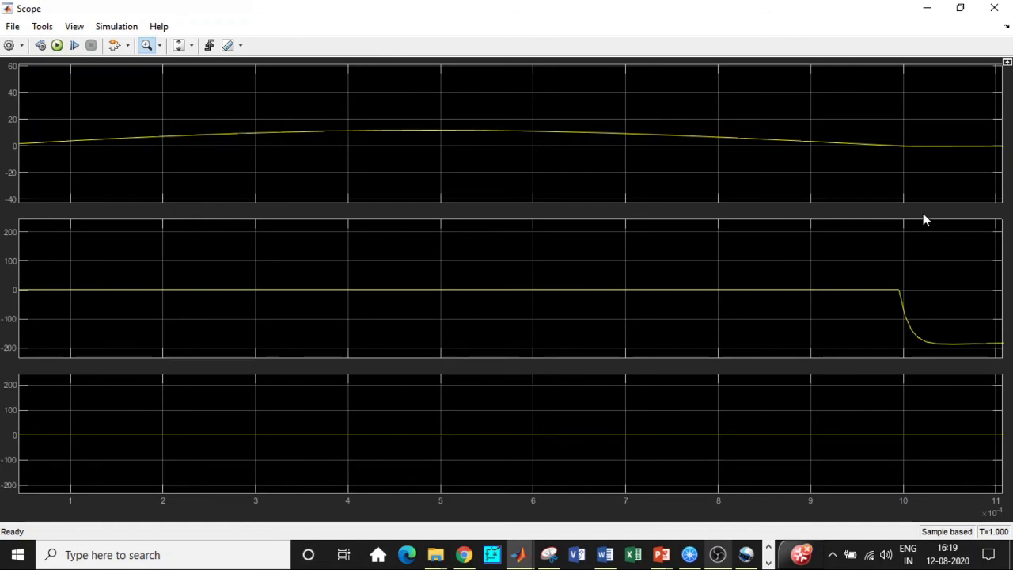
pyautogui.scroll(-2, 896, 181)
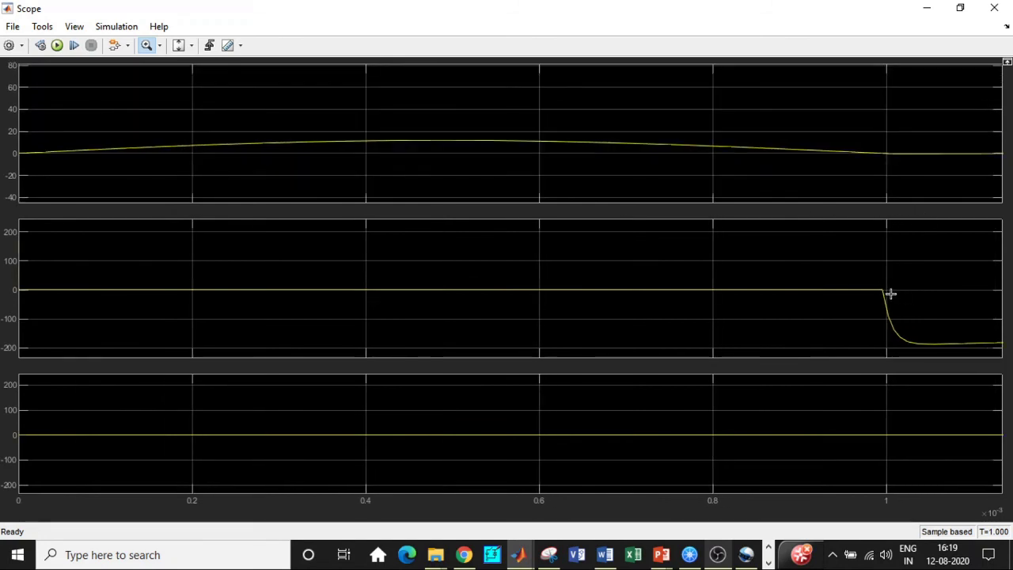
pyautogui.scroll(-3, 891, 293)
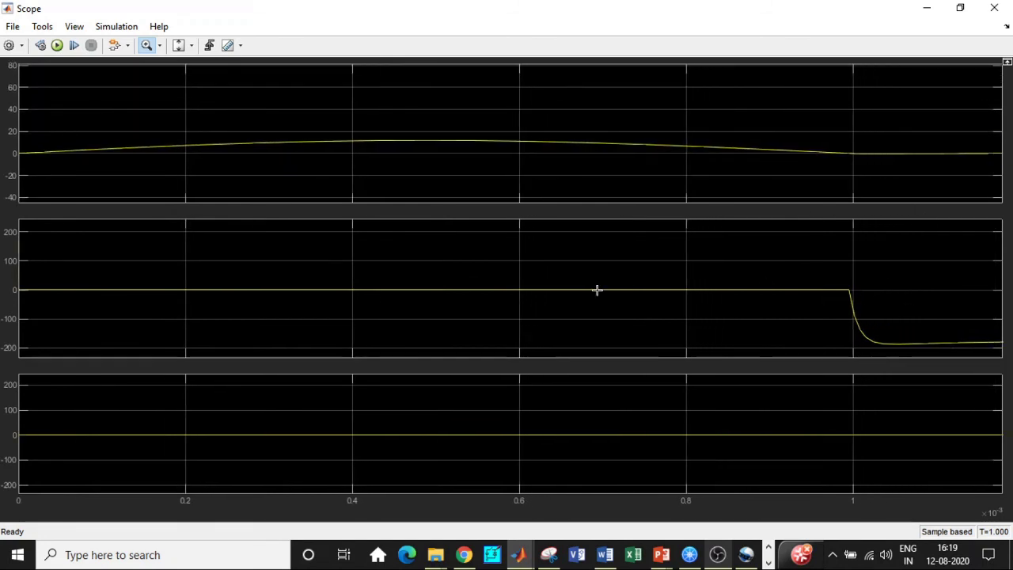
pyautogui.scroll(-2, 597, 290)
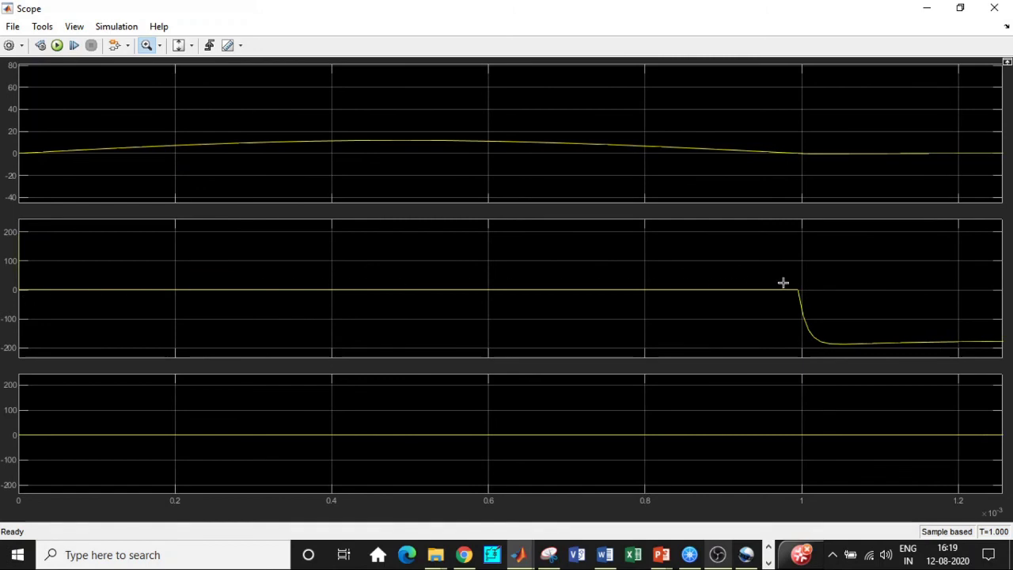
pyautogui.scroll(-4, 787, 282)
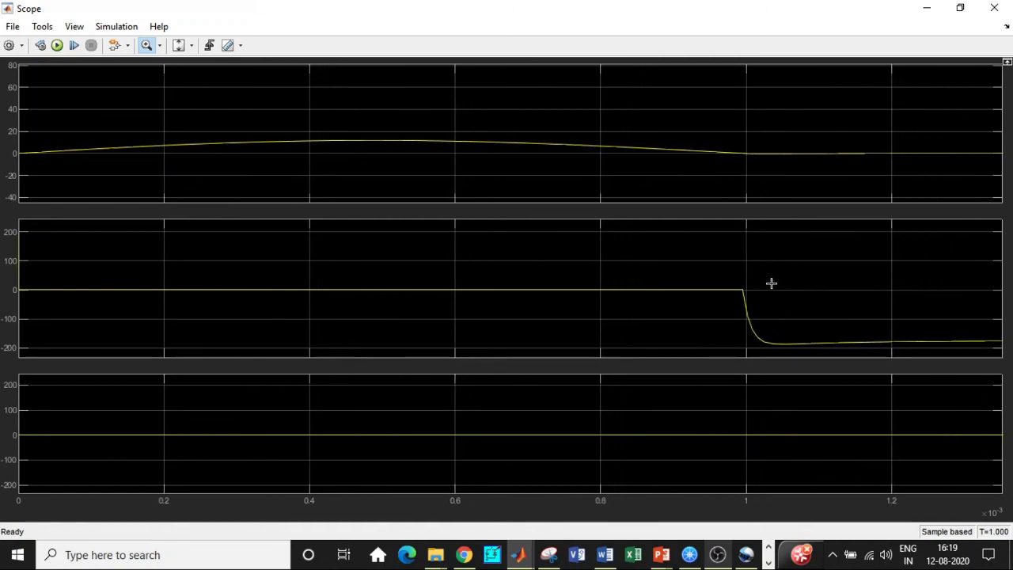
pyautogui.scroll(-4, 754, 279)
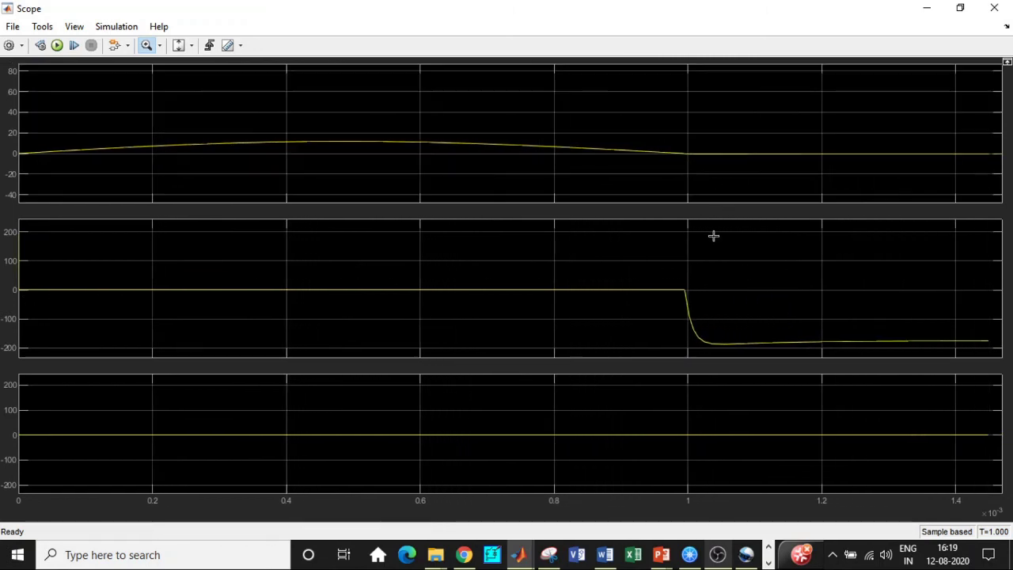
pyautogui.scroll(-1, 673, 297)
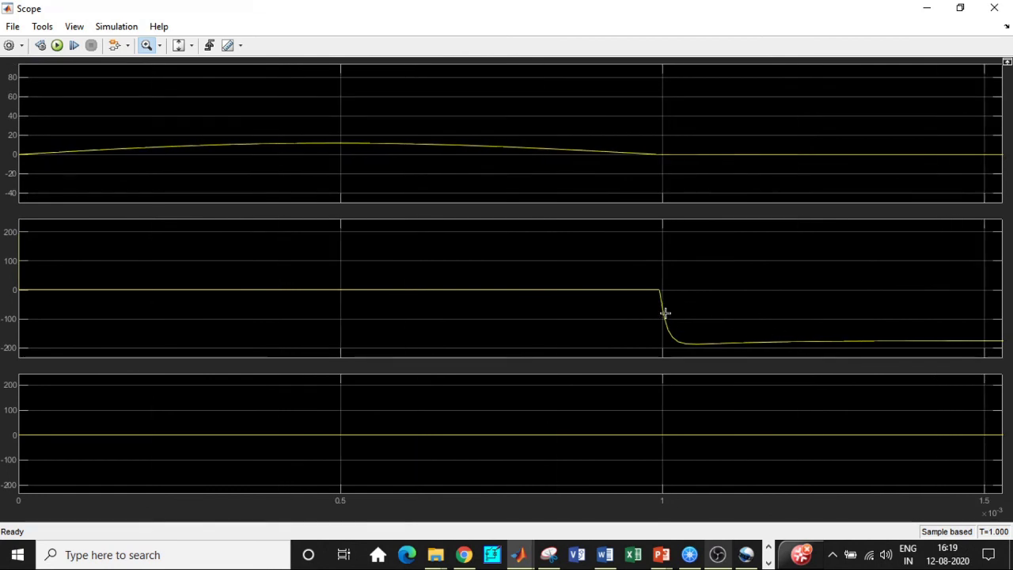
pyautogui.scroll(-5, 805, 335)
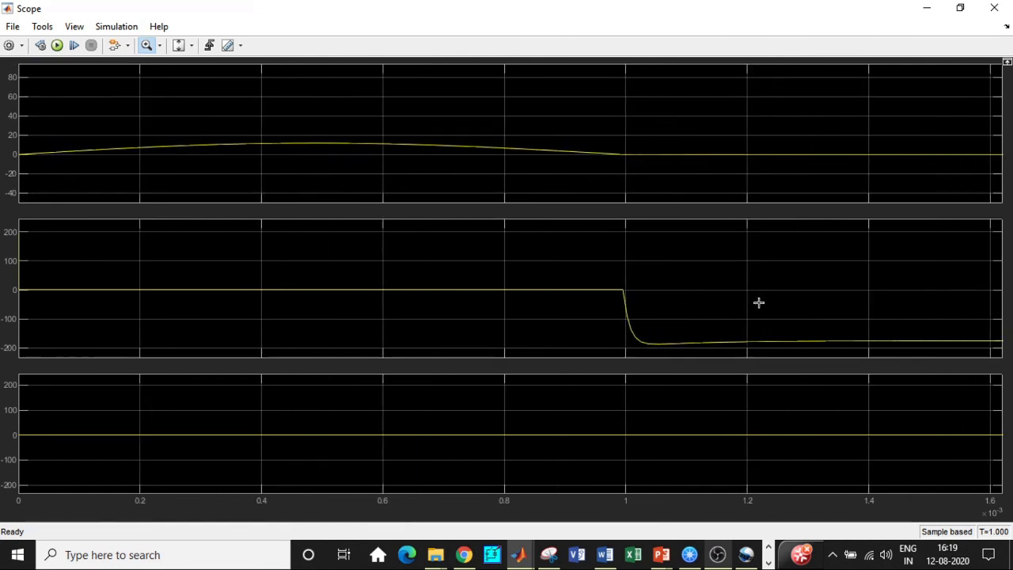
pyautogui.scroll(-5, 756, 307)
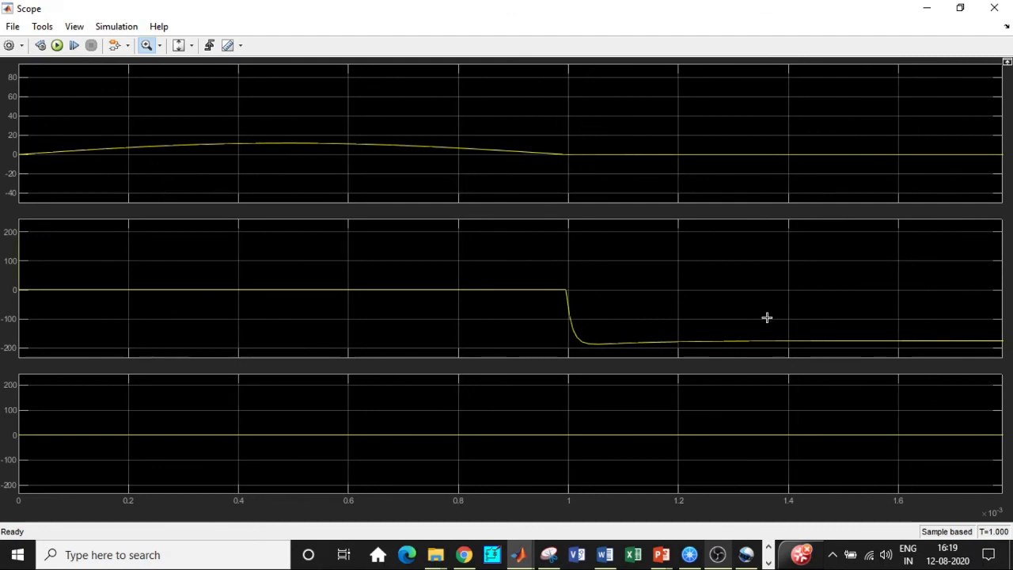
pyautogui.scroll(-4, 692, 316)
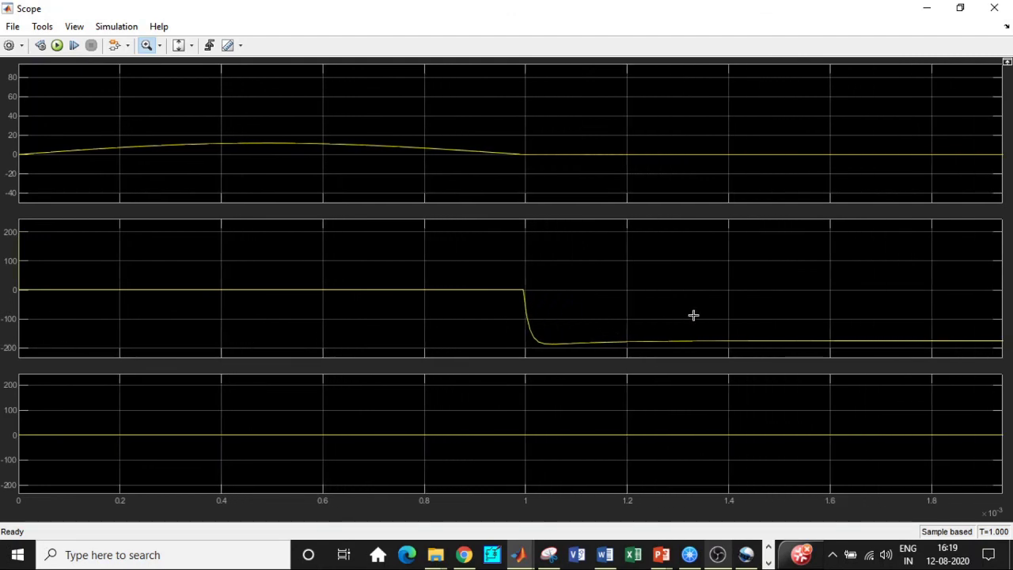
pyautogui.scroll(-4, 792, 323)
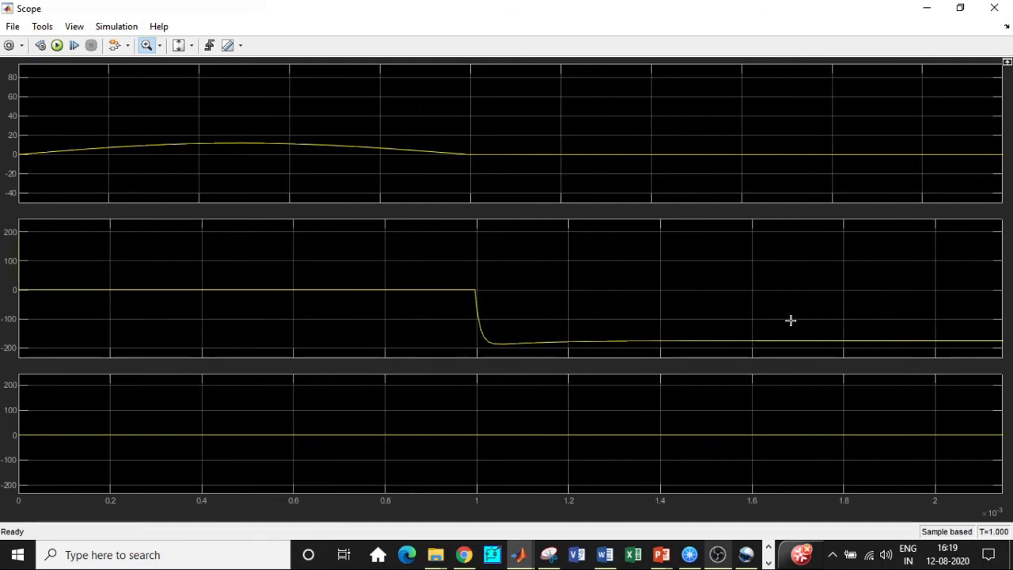
pyautogui.scroll(-4, 789, 320)
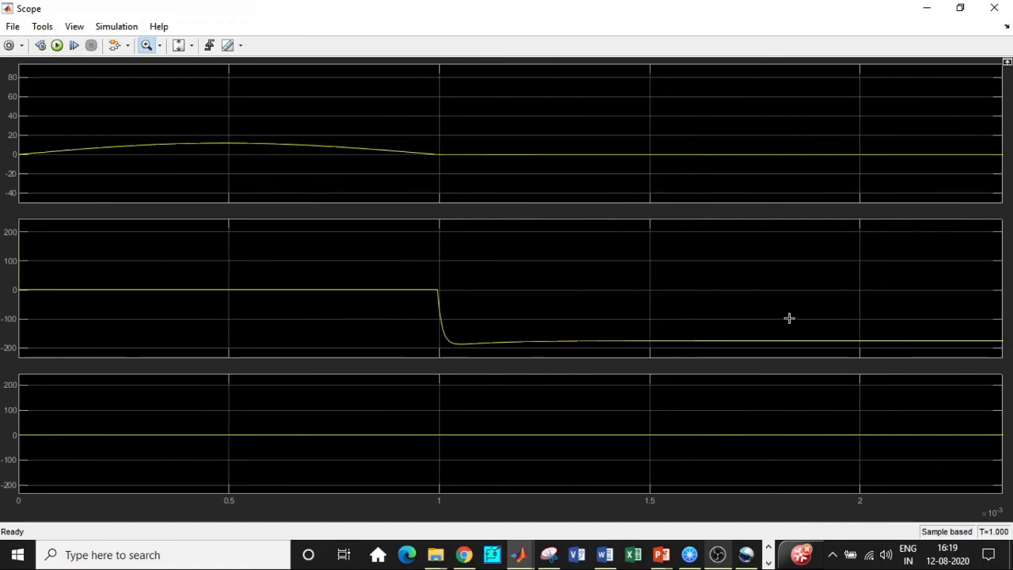
pyautogui.scroll(-2, 787, 318)
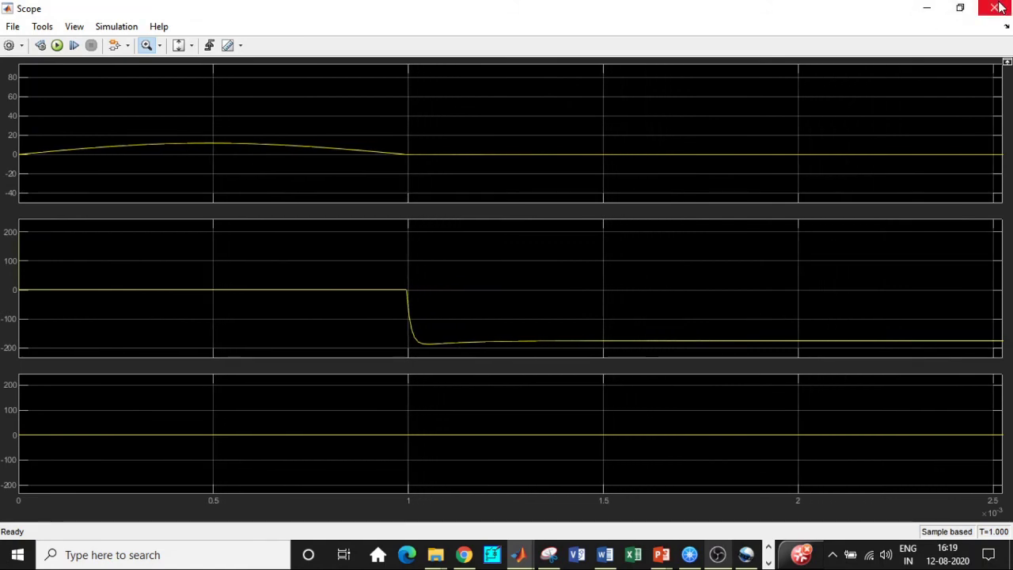
pyautogui.click(994, 8)
# Review the thyristor block's parameters and recheck the waveforms in the scope
pyautogui.doubleClick(260, 304)
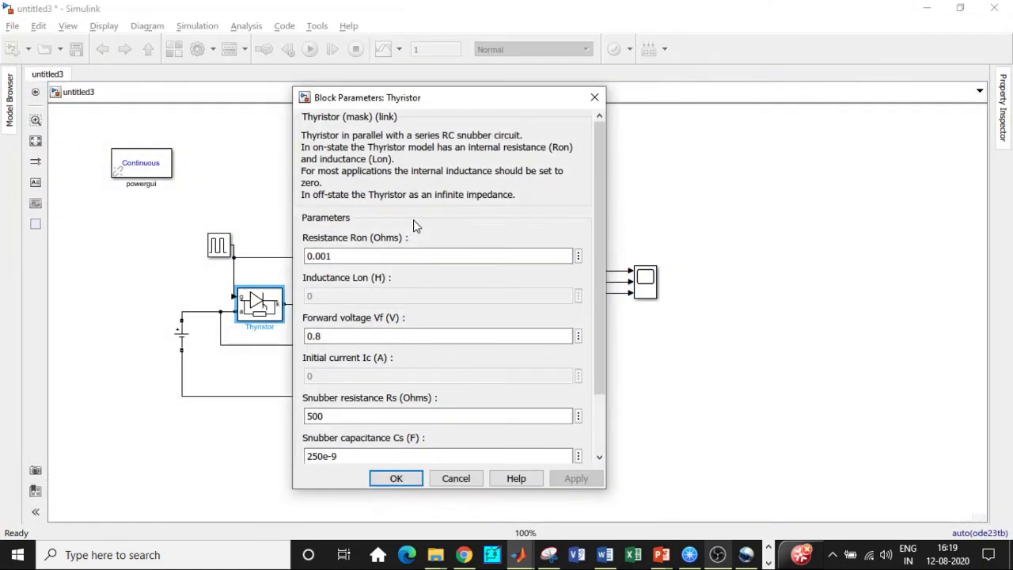
pyautogui.scroll(-3, 414, 219)
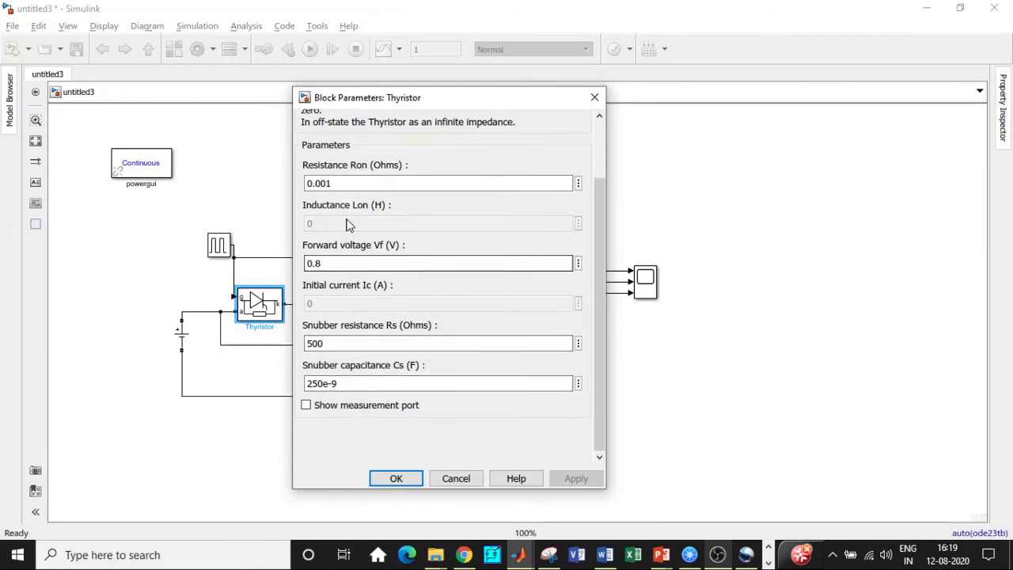
pyautogui.click(595, 97)
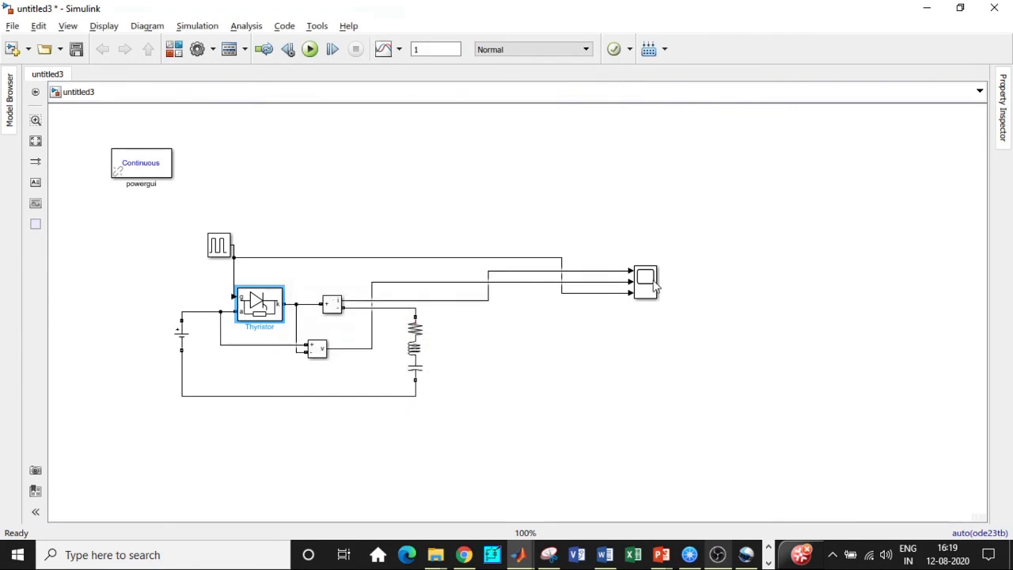
pyautogui.doubleClick(645, 281)
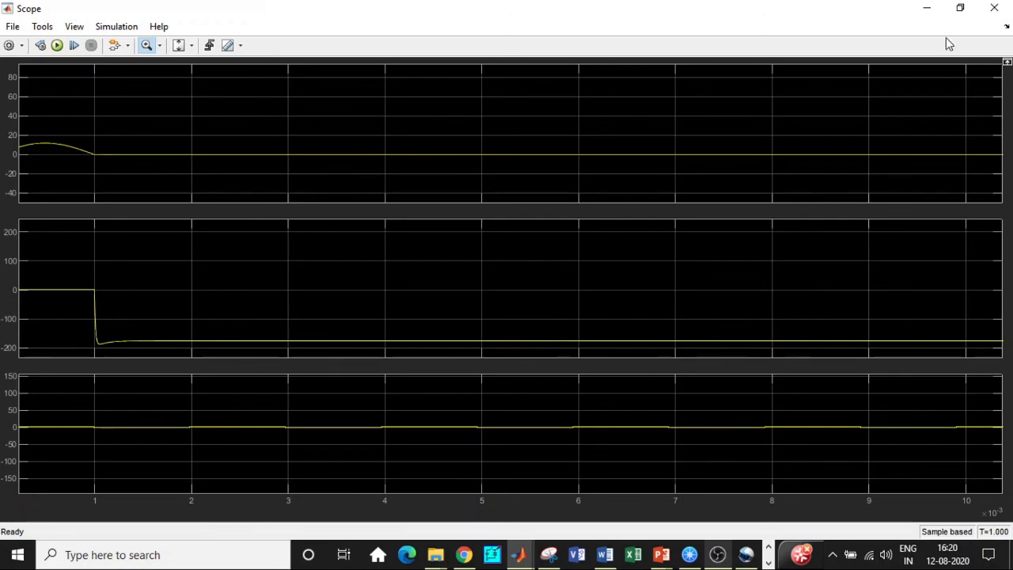
pyautogui.click(994, 7)
# Set the pulse generator's amplitude to 10 and run the simulation again
pyautogui.doubleClick(220, 246)
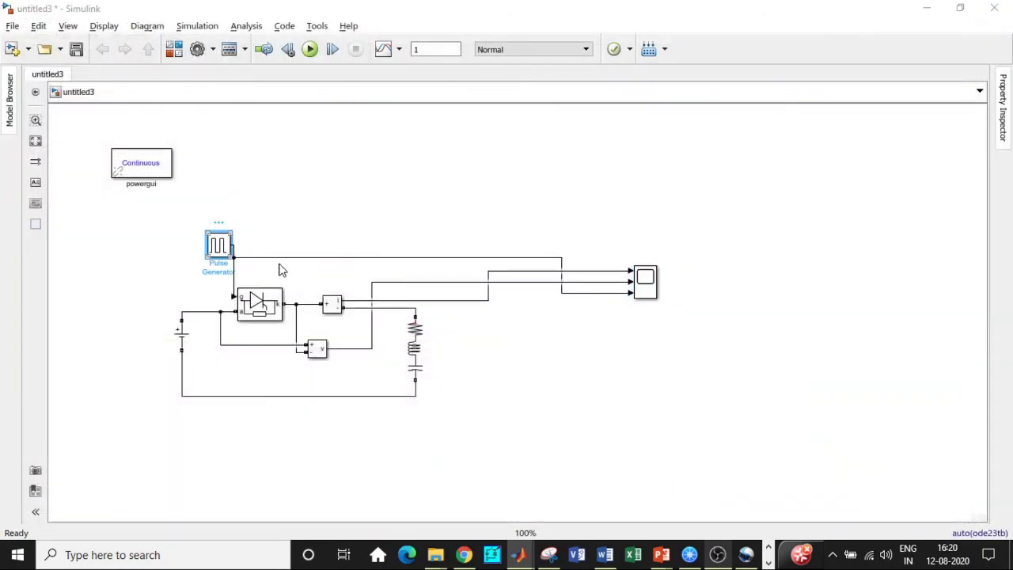
pyautogui.doubleClick(299, 341)
pyautogui.write('20')
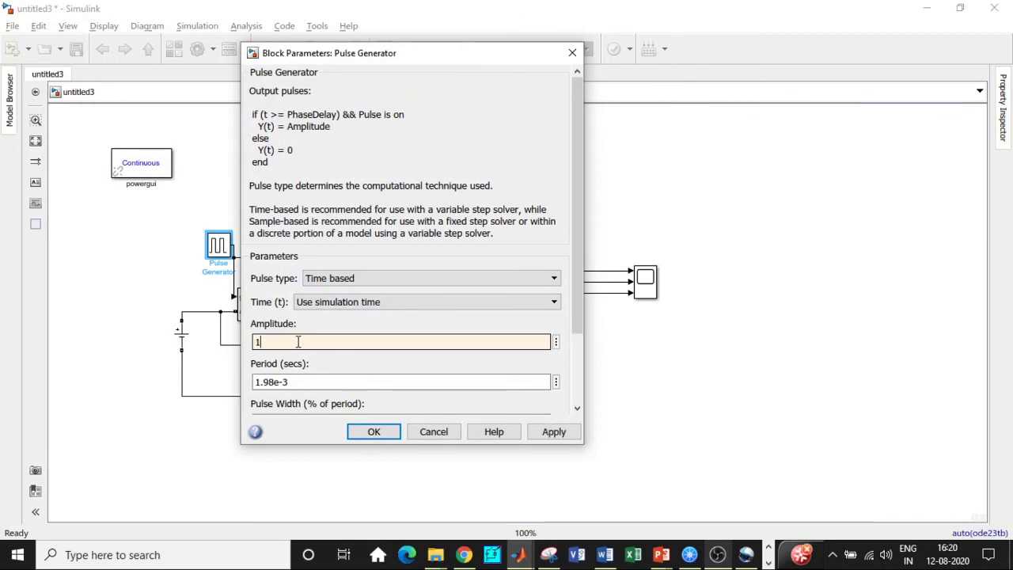
pyautogui.click(377, 435)
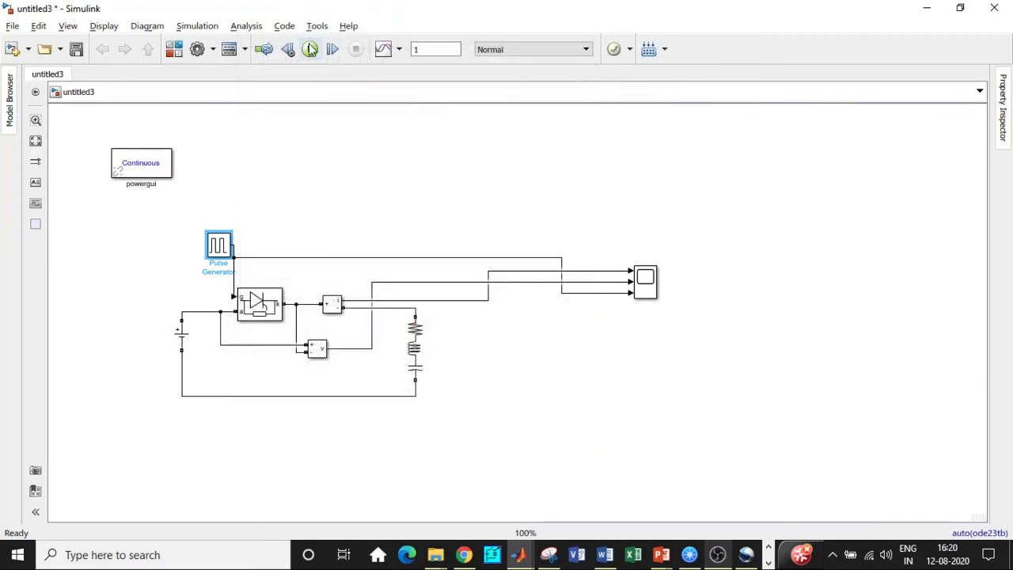
pyautogui.click(310, 49)
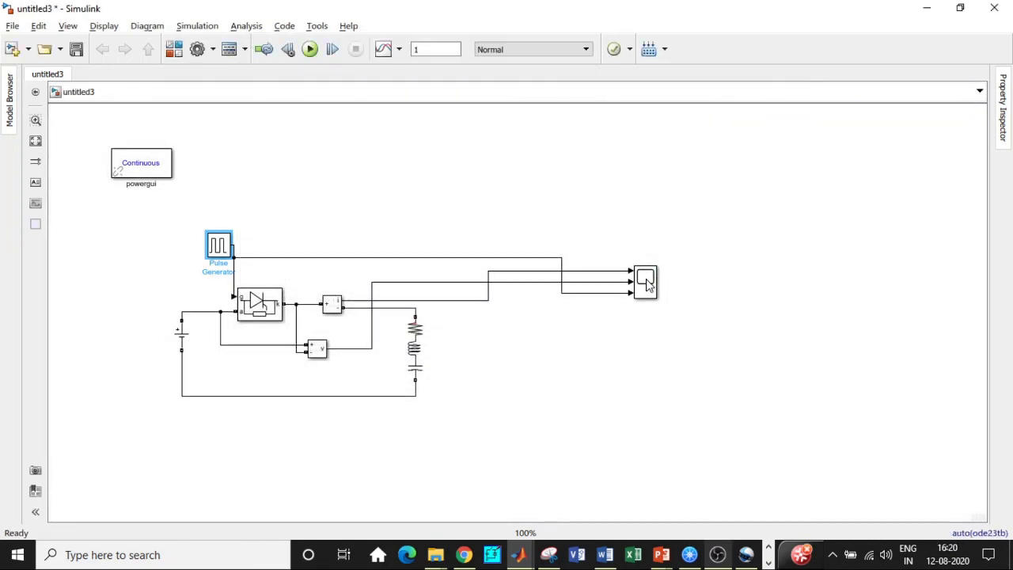
# Examine the first few milliseconds of the rerun's current, voltage and gate pulse waveforms in the scope, and close it
pyautogui.doubleClick(648, 282)
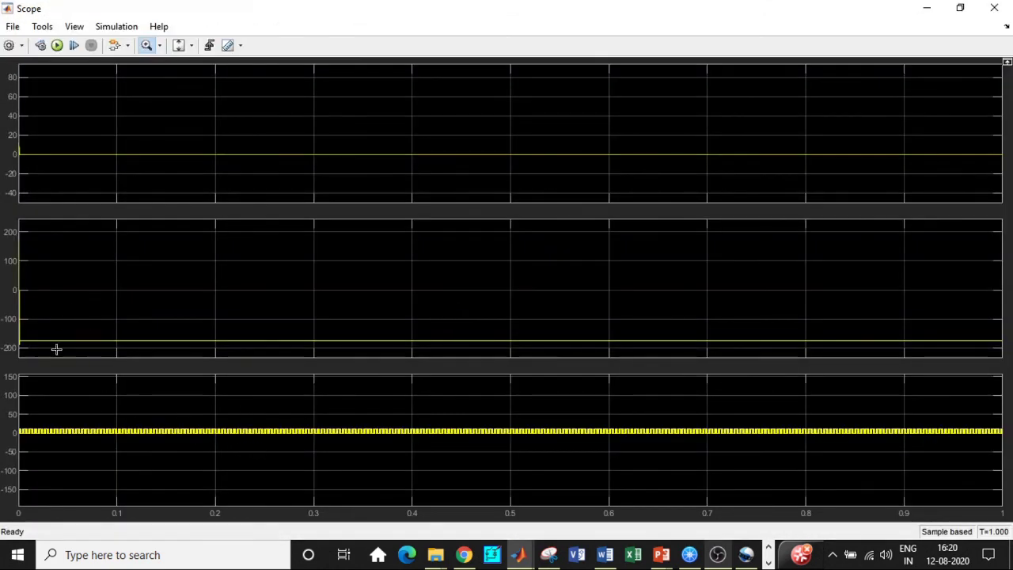
pyautogui.moveTo(57, 348); pyautogui.dragTo(19, 226)
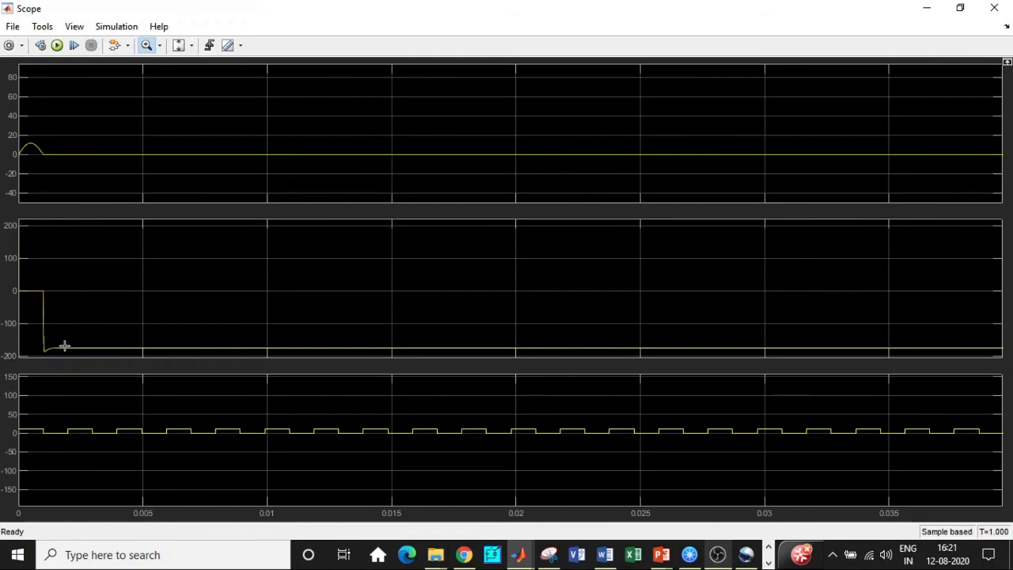
pyautogui.moveTo(103, 472); pyautogui.dragTo(18, 414)
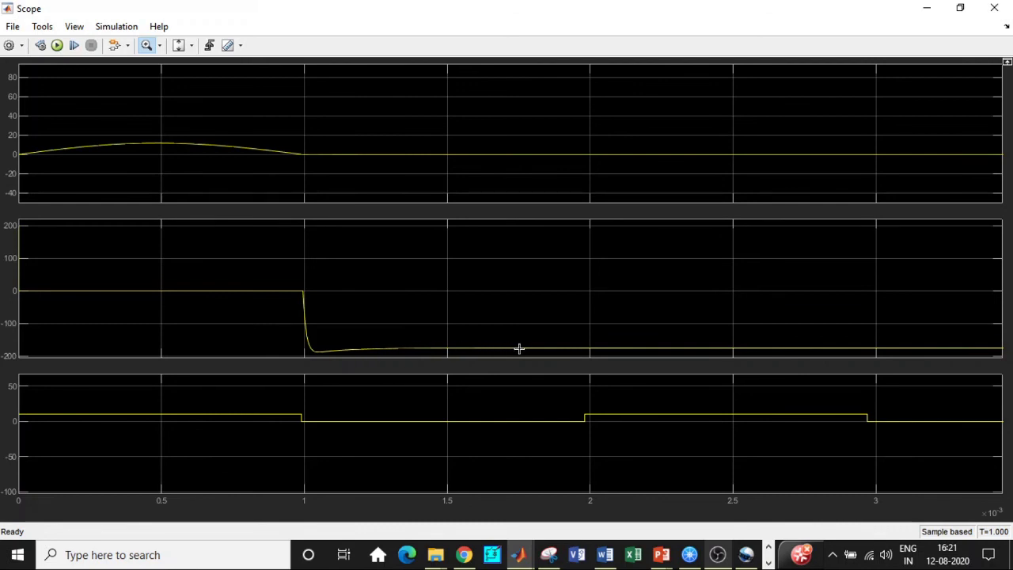
pyautogui.scroll(-2, 518, 348)
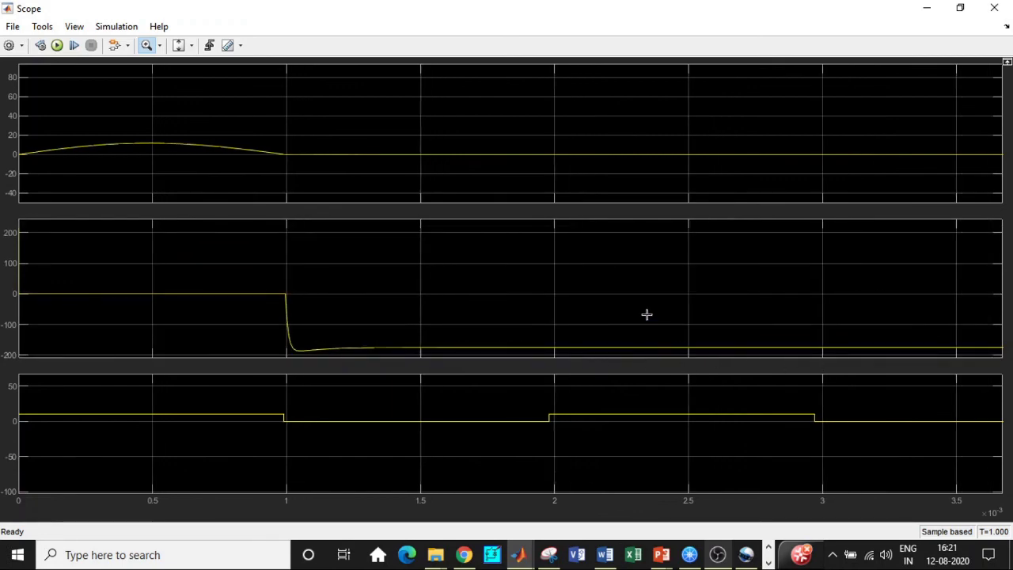
pyautogui.scroll(-2, 646, 314)
pyautogui.click(994, 8)
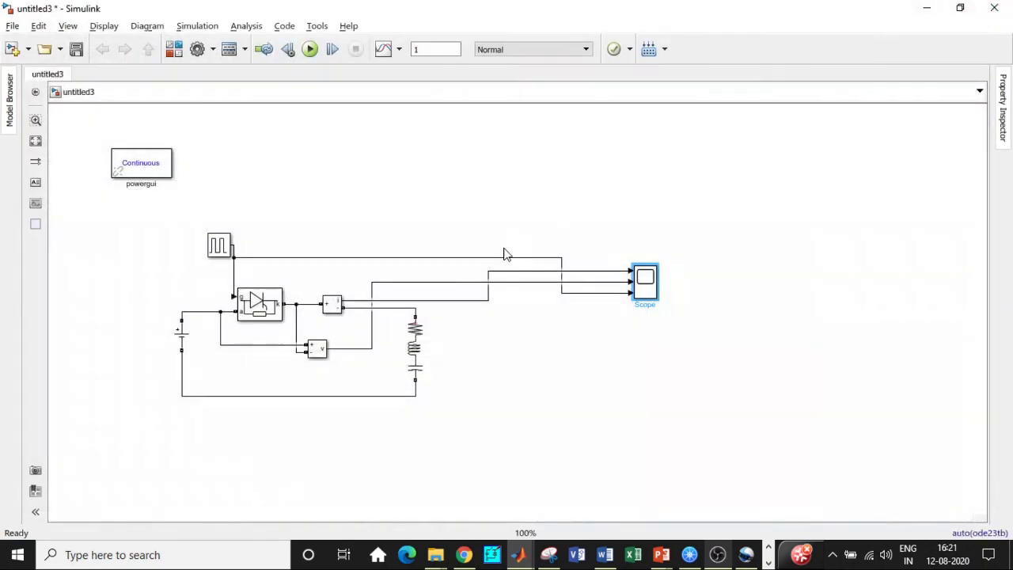